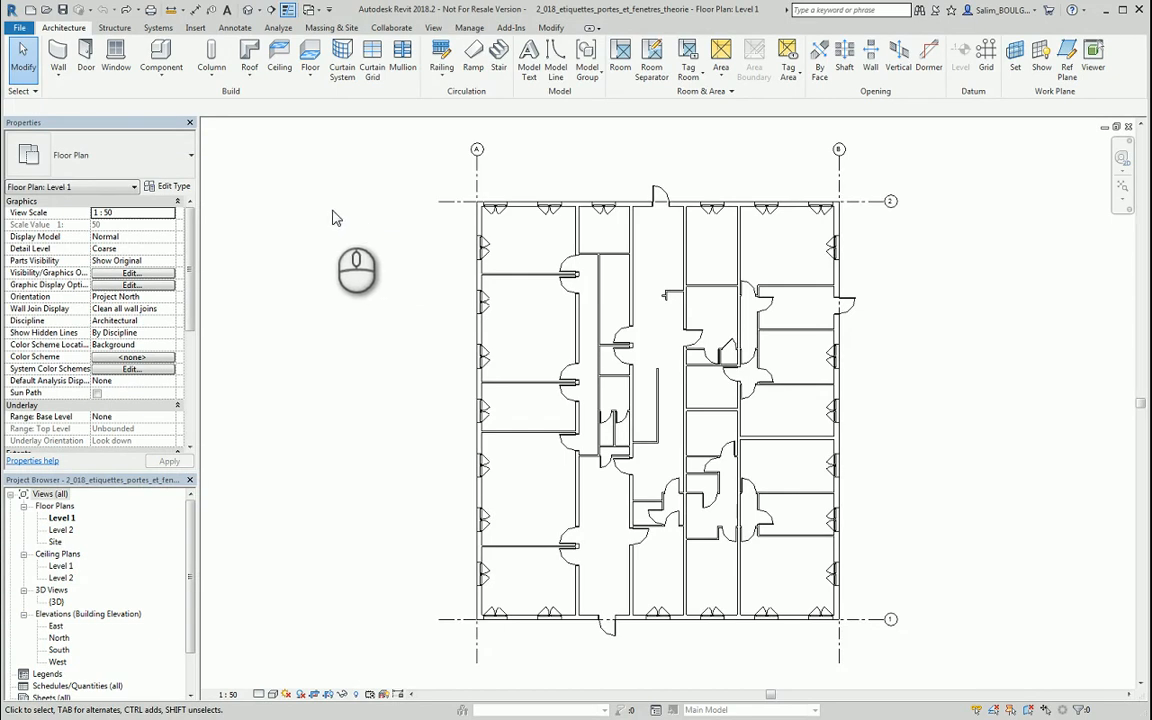
Start the Tag by Category command and review its orientation, leader and leader end options
click(234, 28)
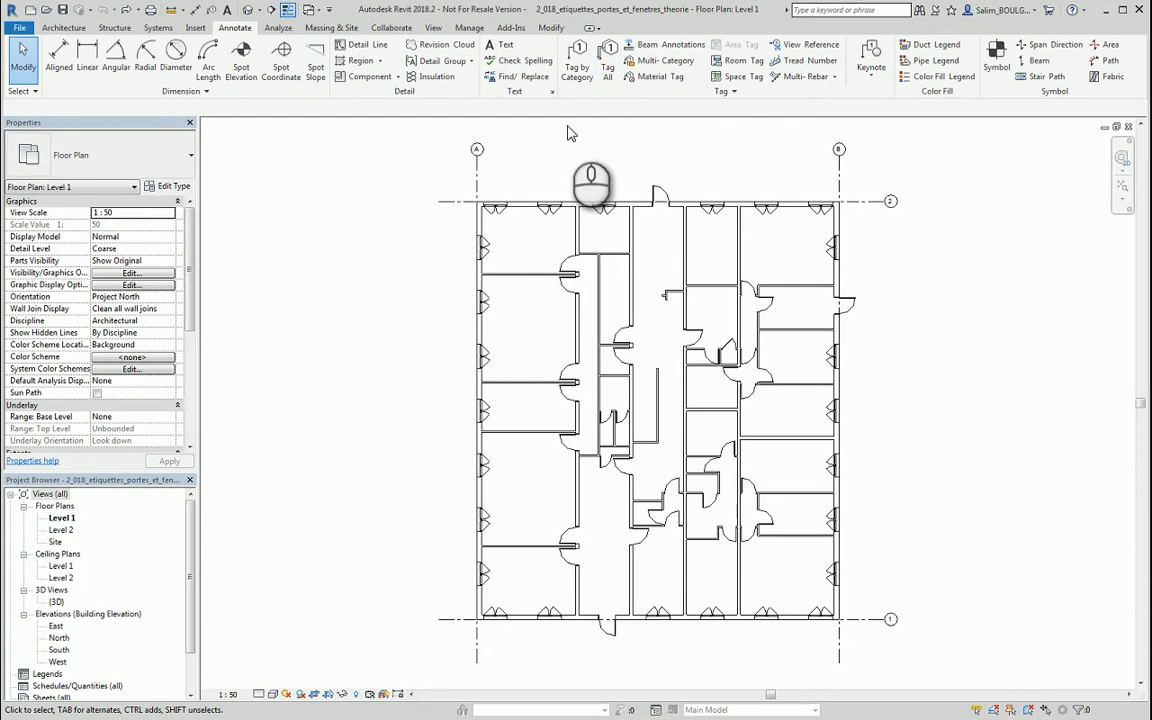
click(576, 68)
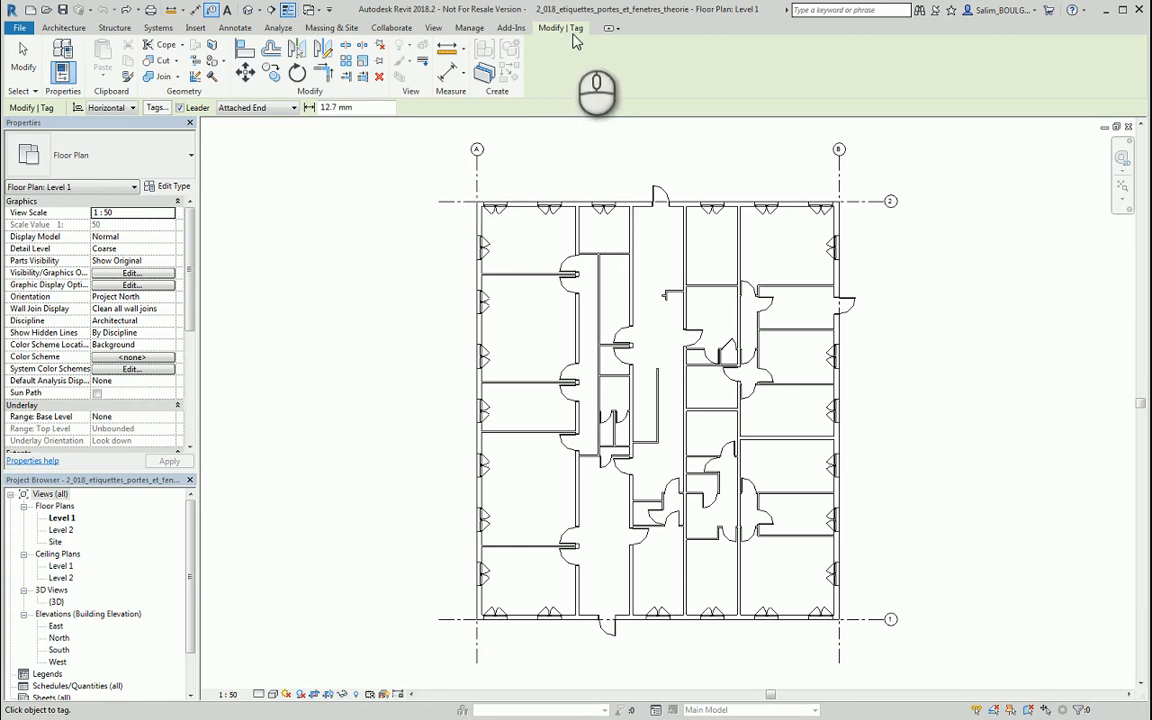
click(114, 110)
click(114, 110)
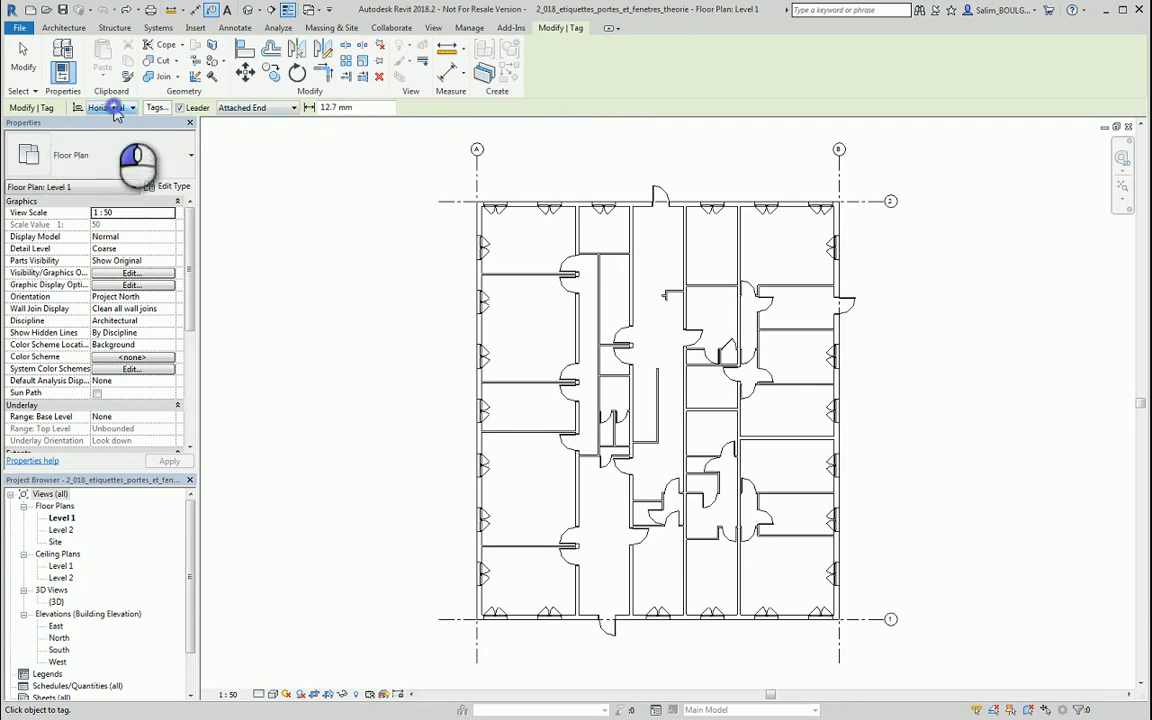
click(181, 108)
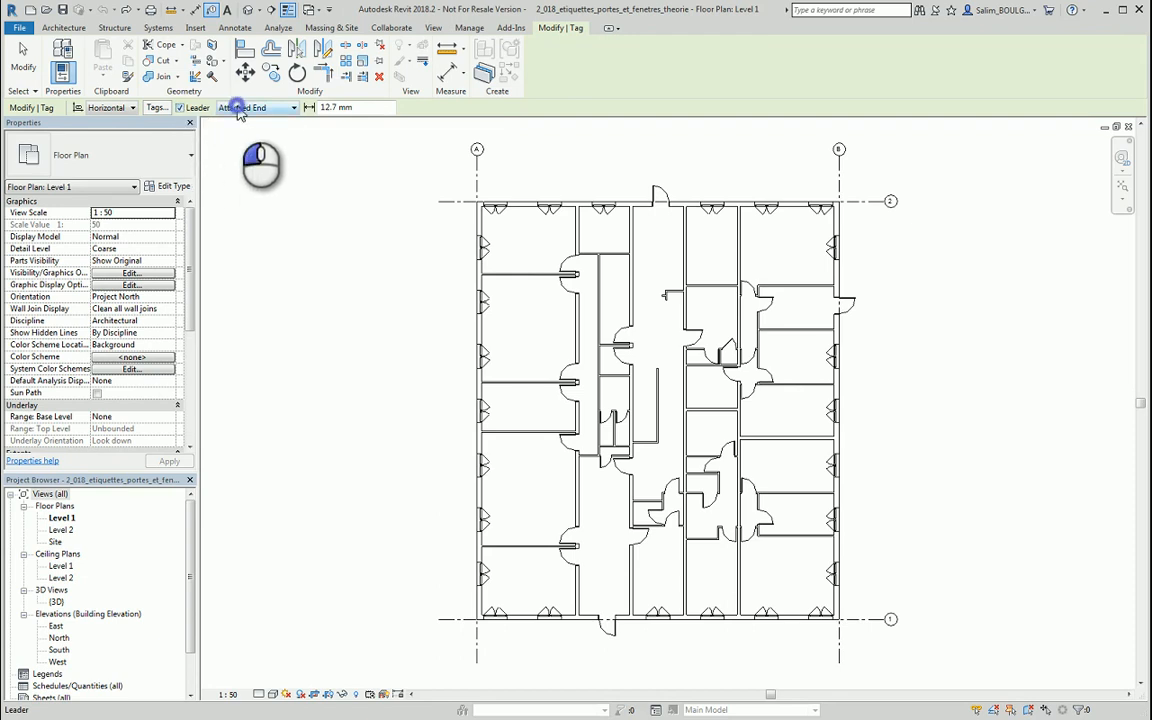
click(240, 108)
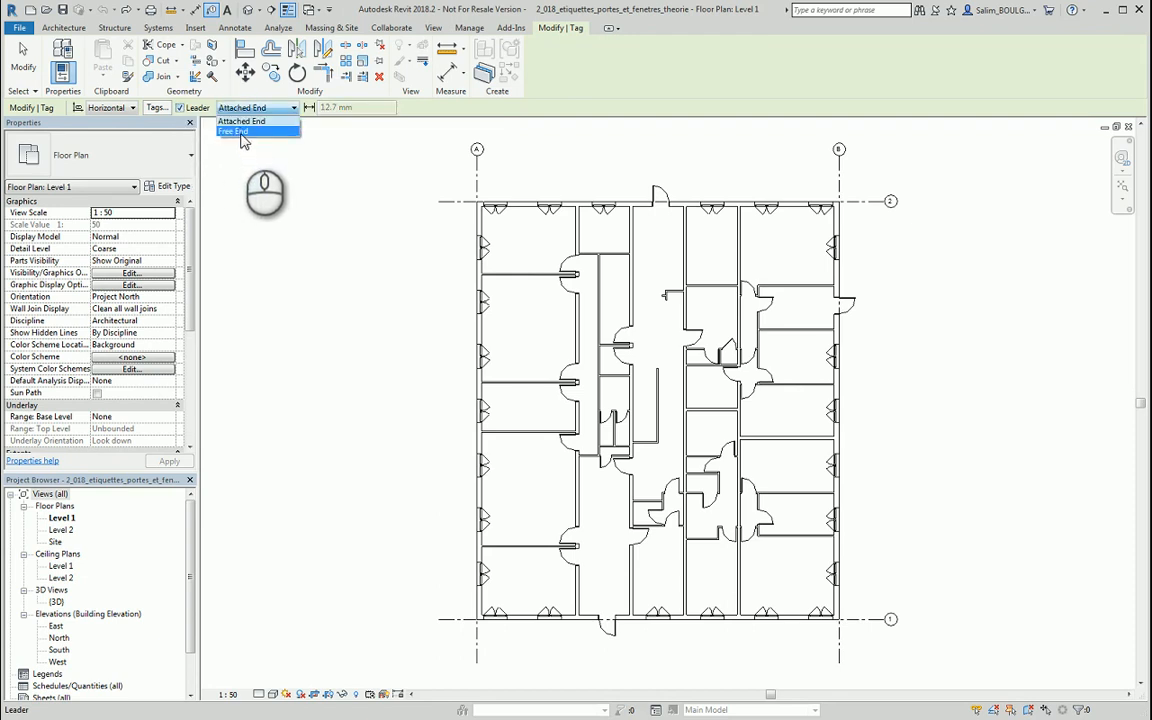
click(253, 110)
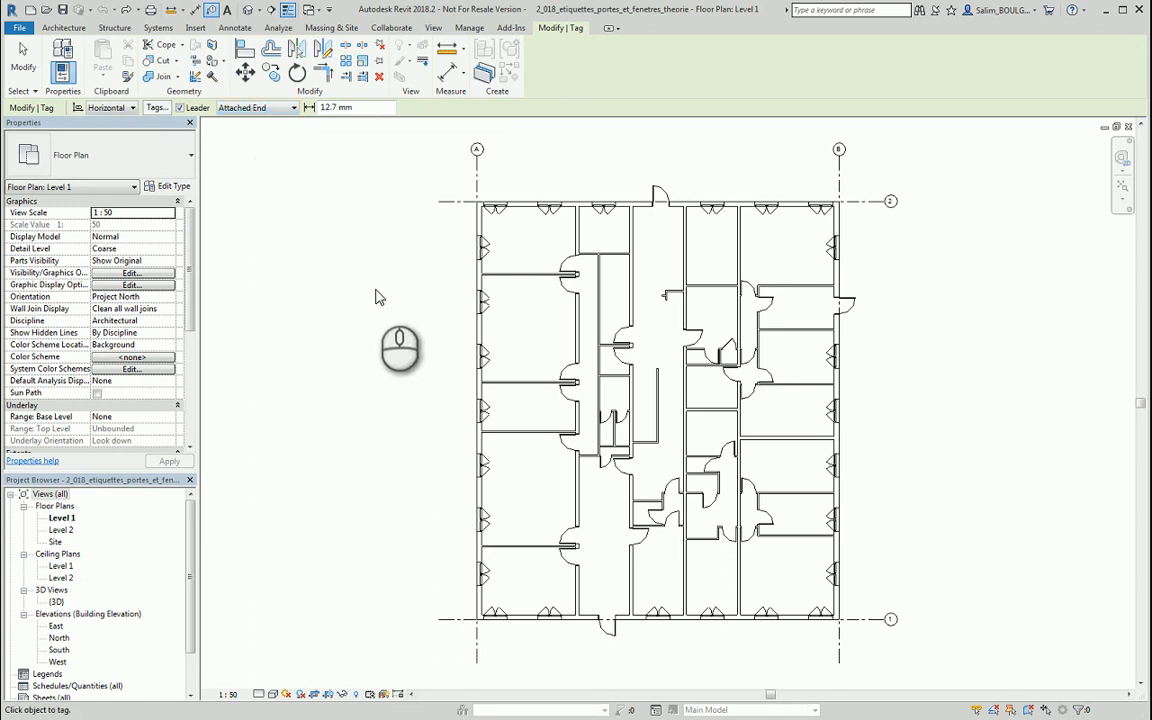
Preview the tag on the upper of the two paired interior doors, switching its orientation between horizontal and vertical
scroll(572, 276, up, 5)
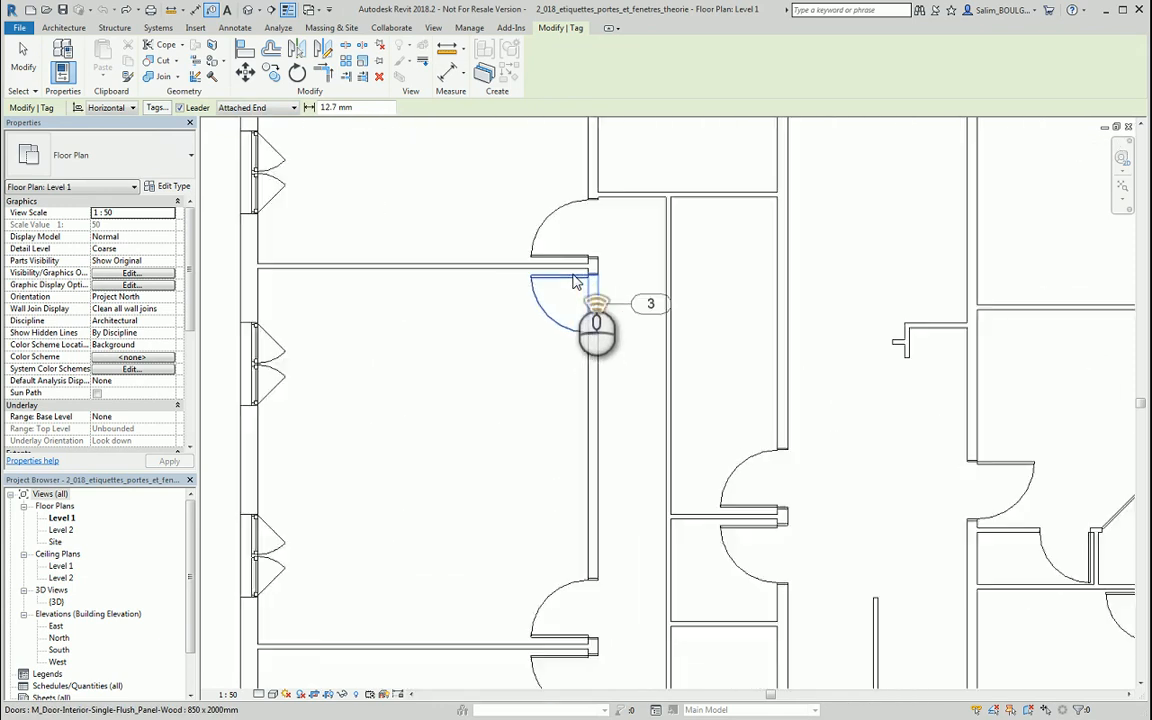
scroll(575, 270, up, 3)
middle_drag(689, 219, 663, 398)
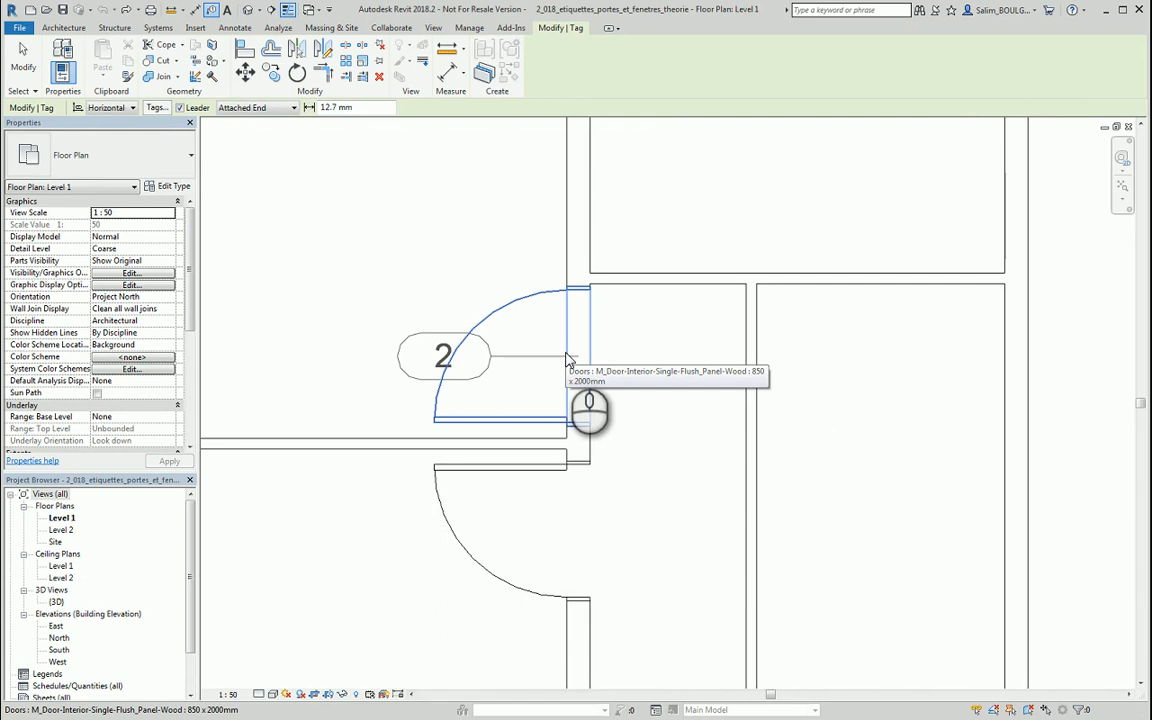
key(space)
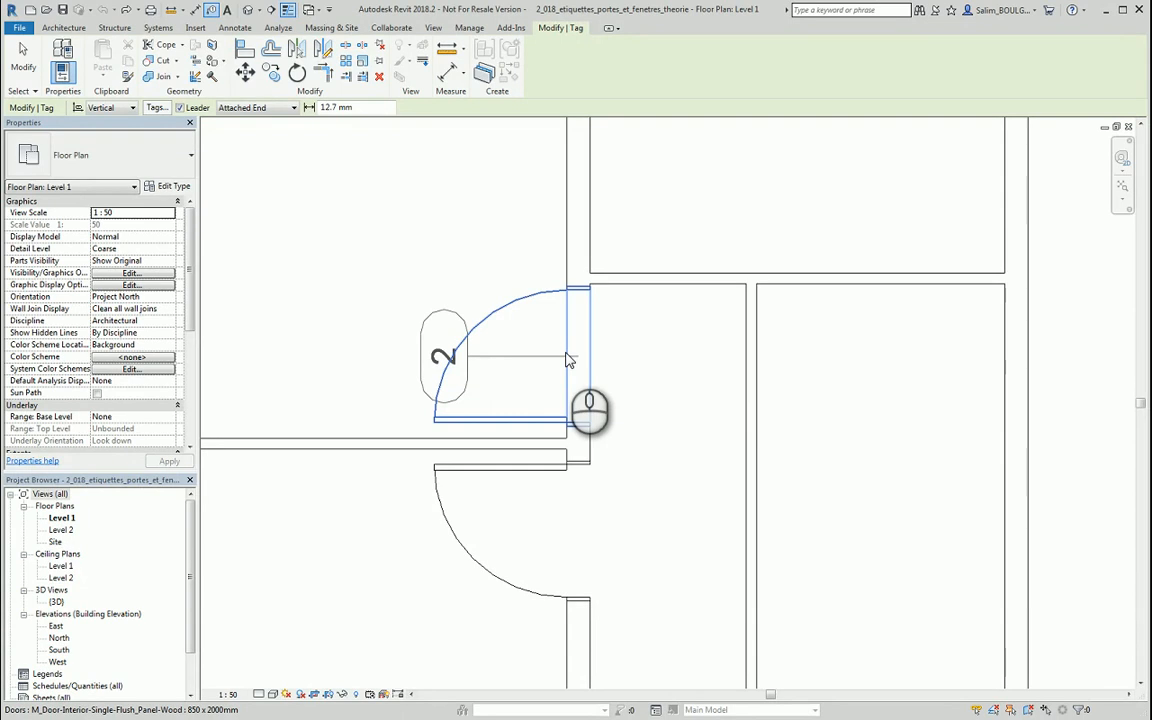
key(space)
key(space)
key(space)
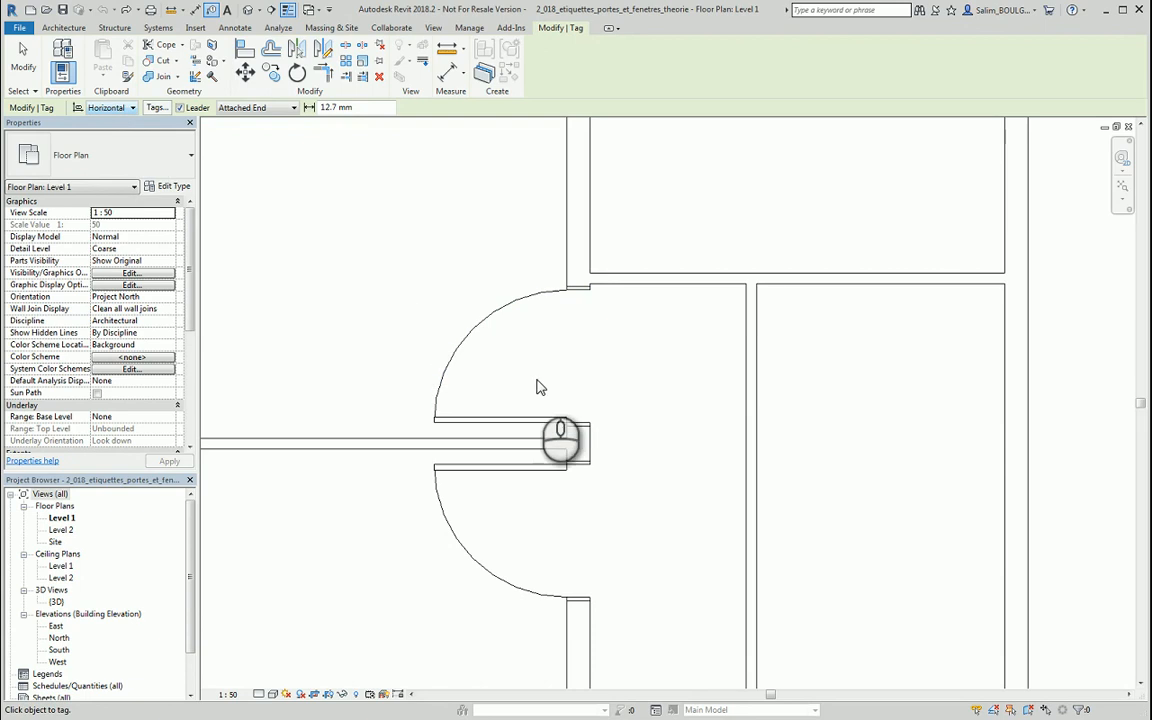
key(space)
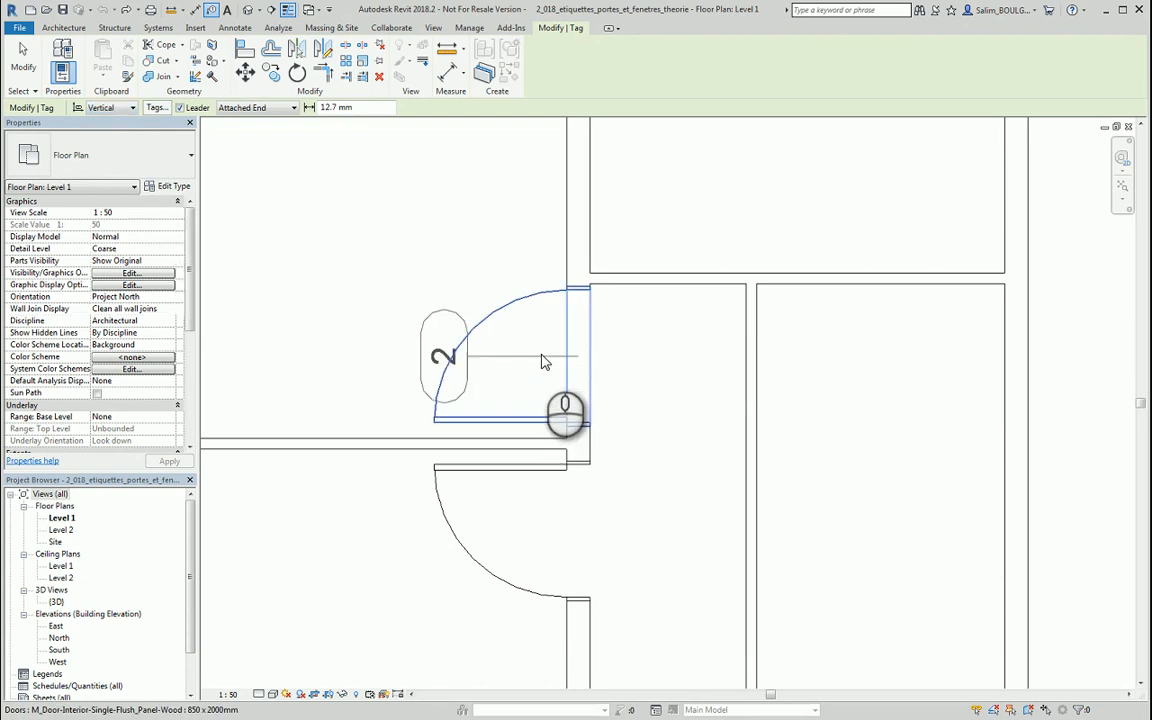
key(space)
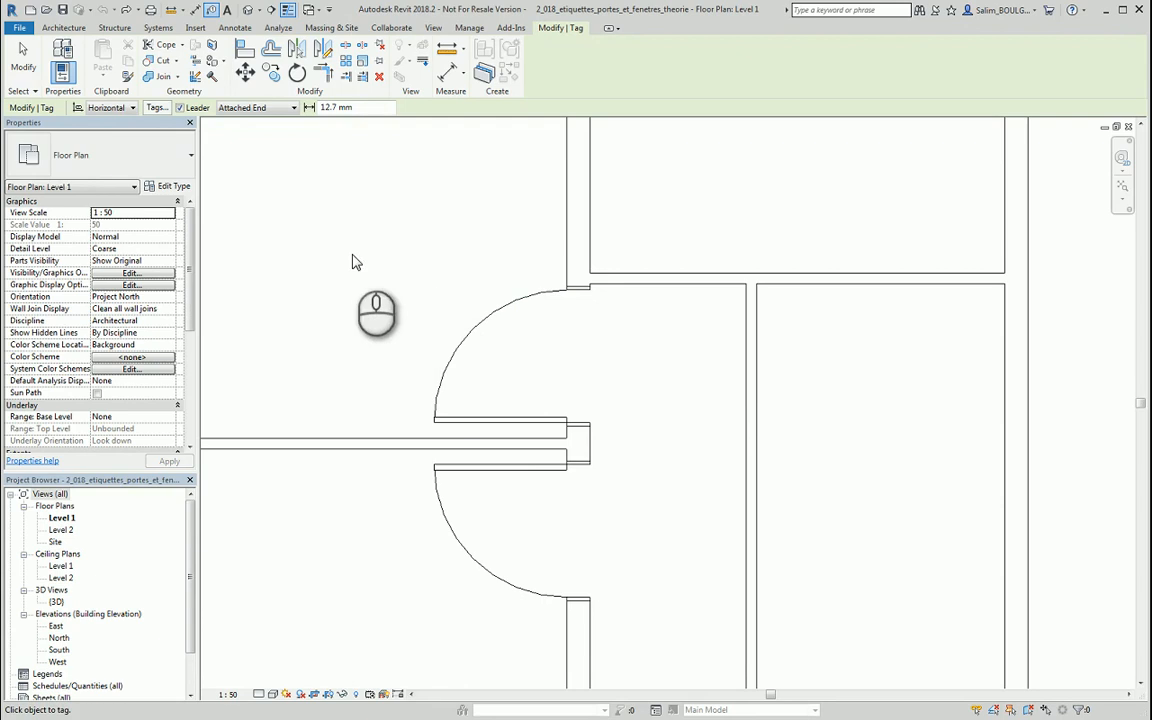
Turn off the leader to preview the door tag without it, and turn the leader back on
click(181, 107)
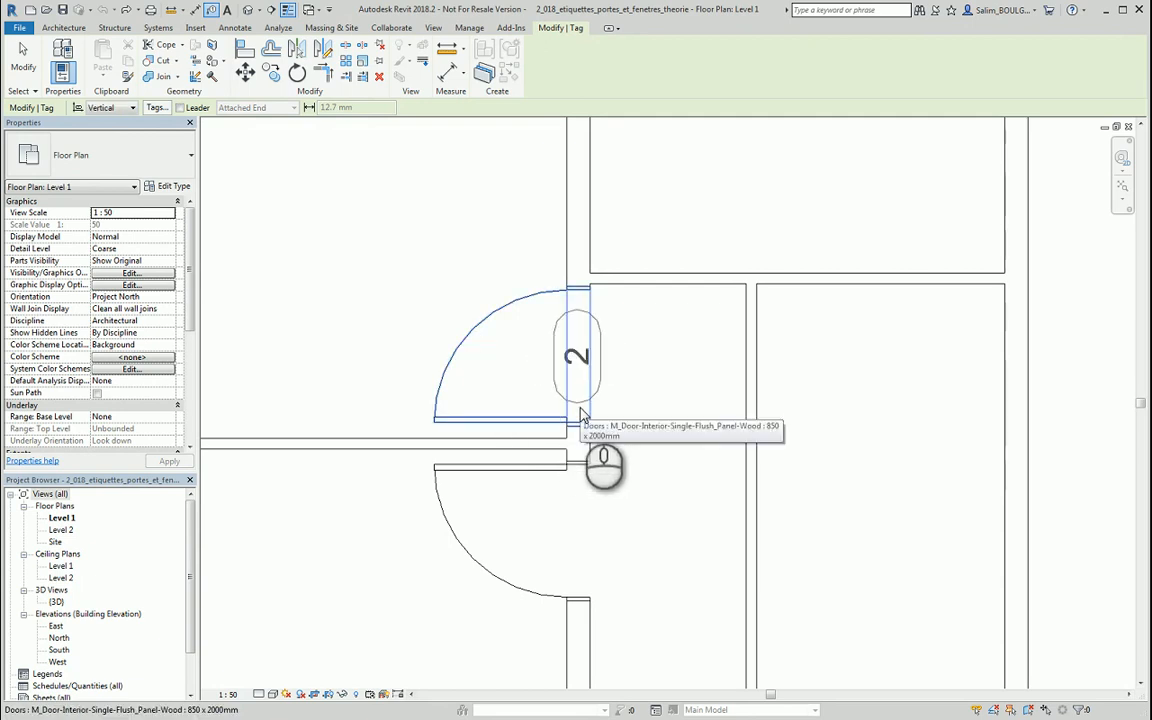
click(180, 107)
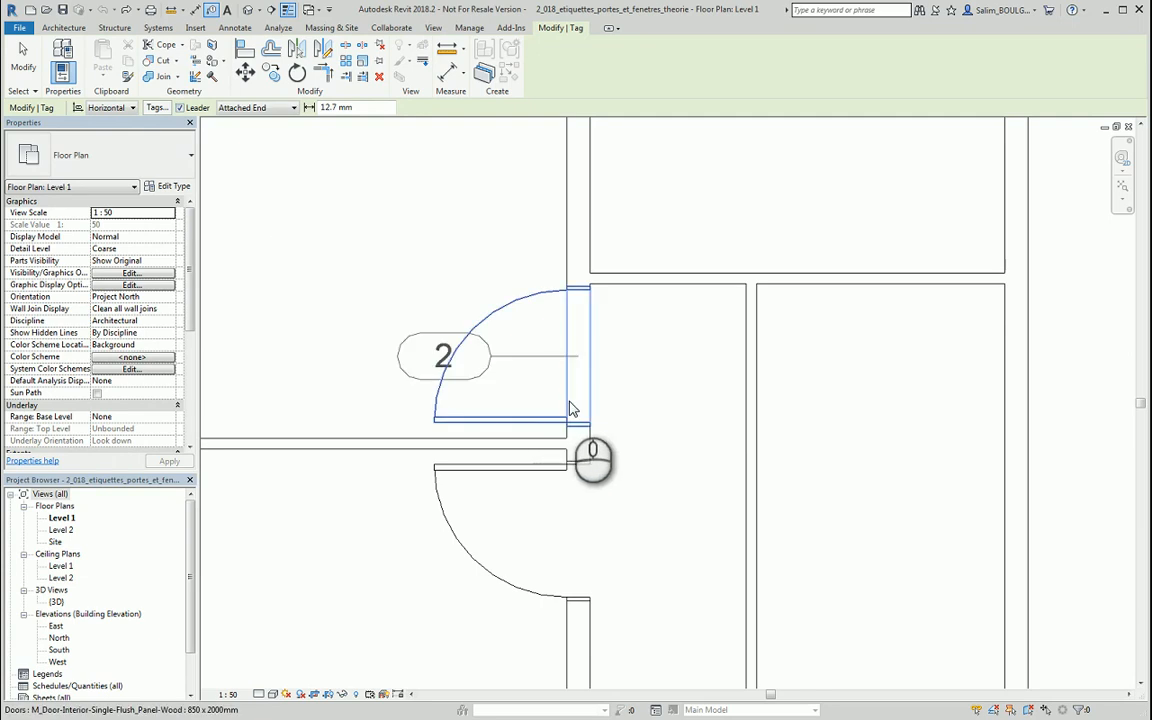
key(space)
key(space)
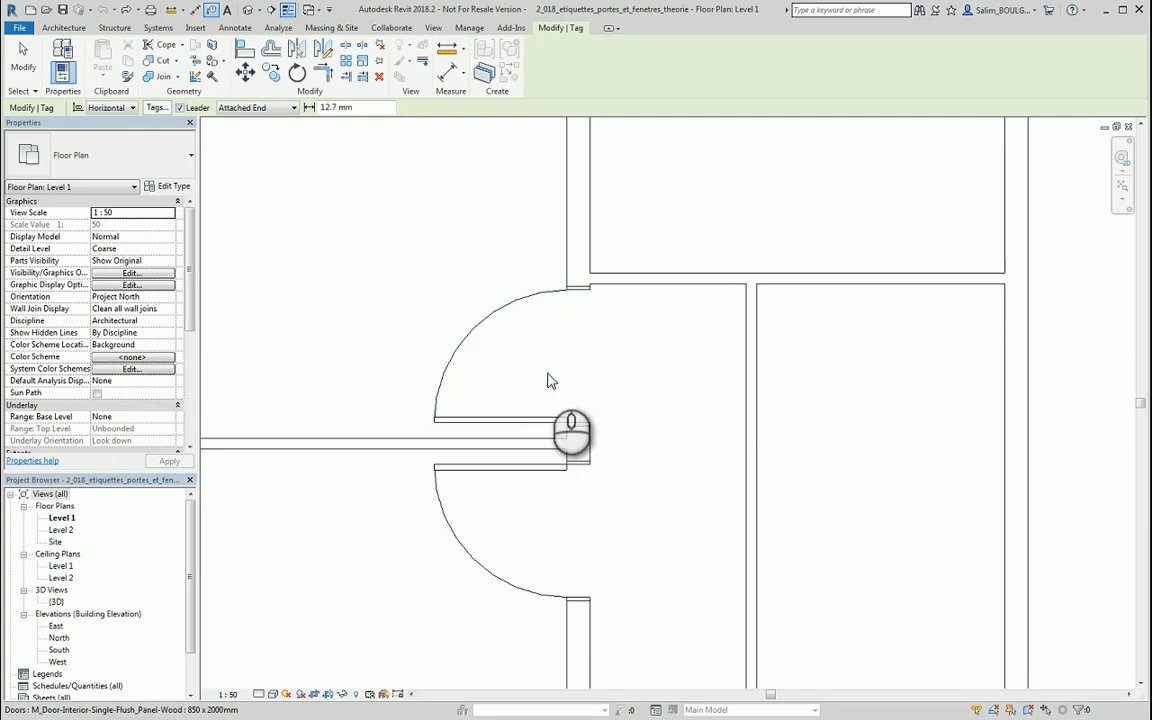
Set the leader end to Free End to preview the door tag, and set it back to Attached End
click(256, 107)
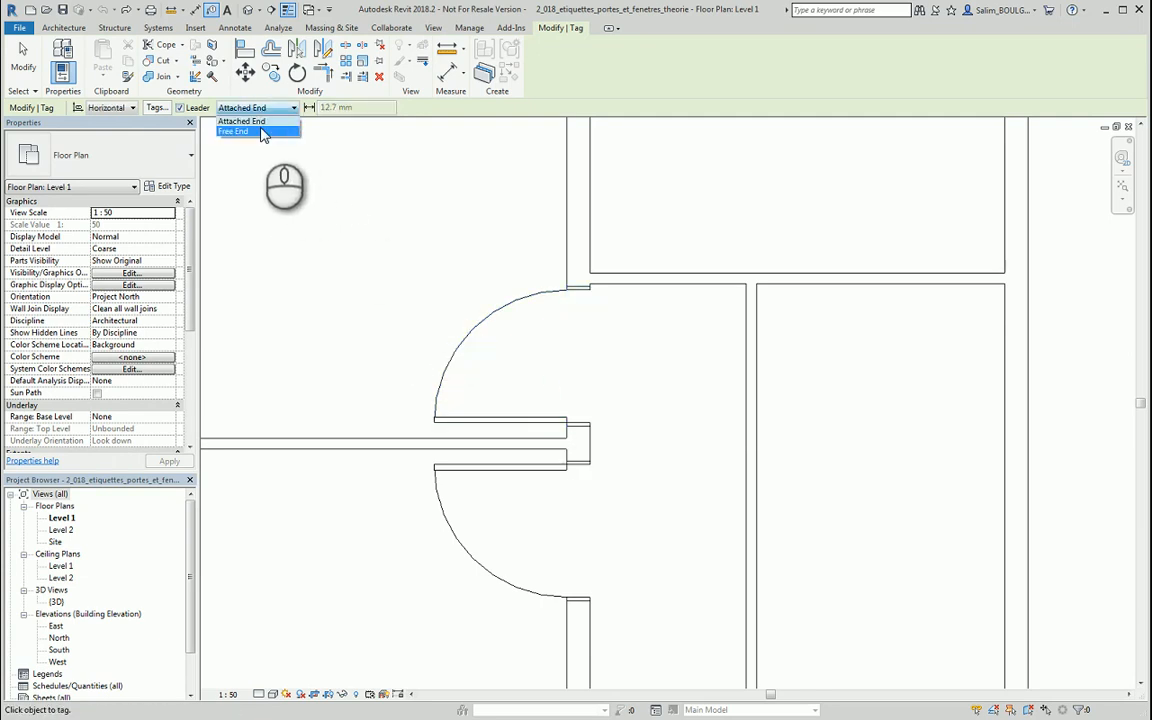
click(240, 131)
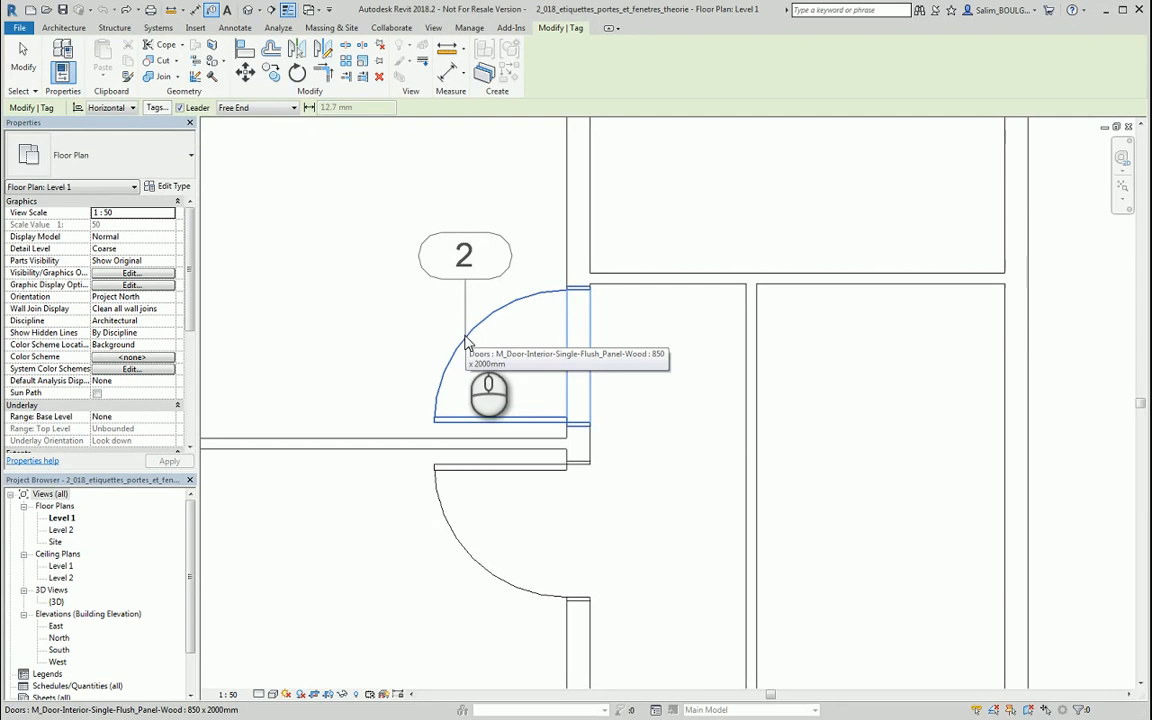
click(250, 107)
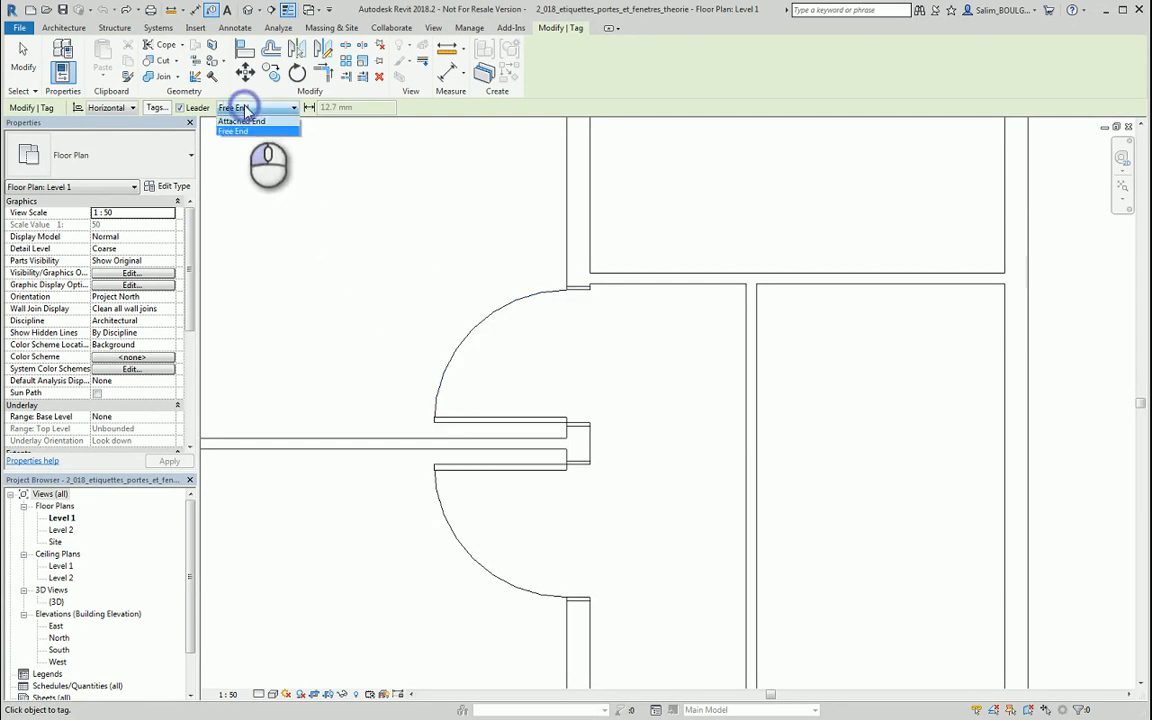
click(245, 122)
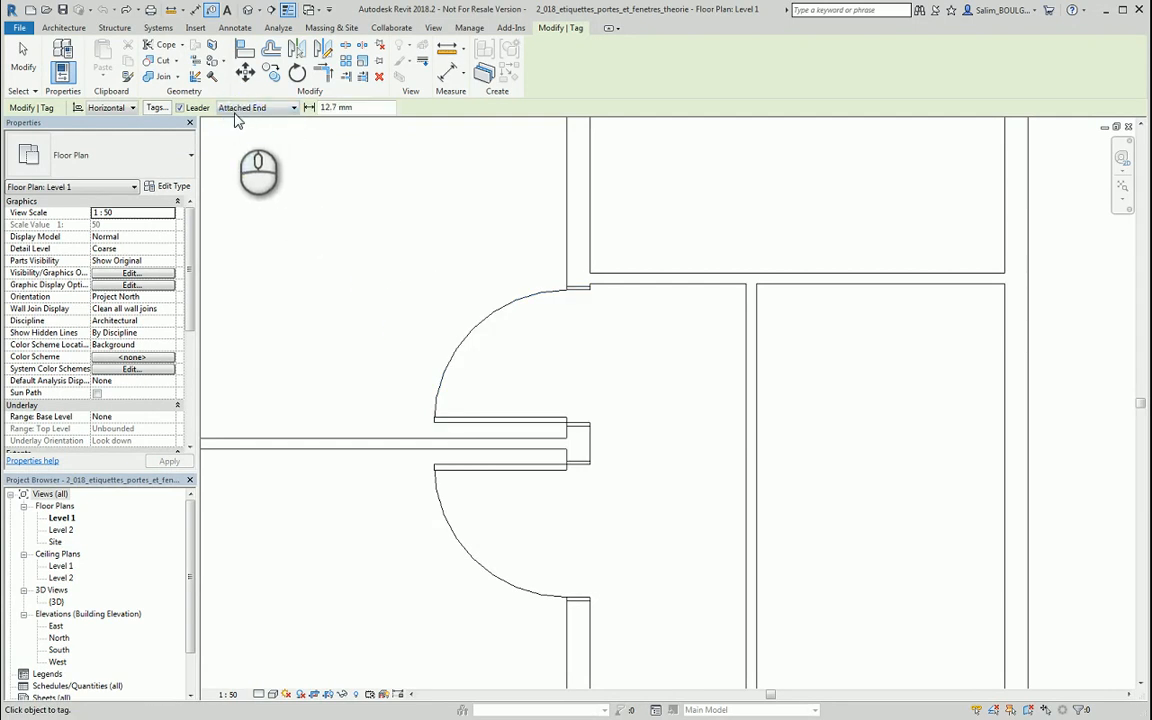
Open the Loaded Tags And Symbols dialog, enlarge it, and examine the tags assigned to the Doors and Windows categories
click(156, 108)
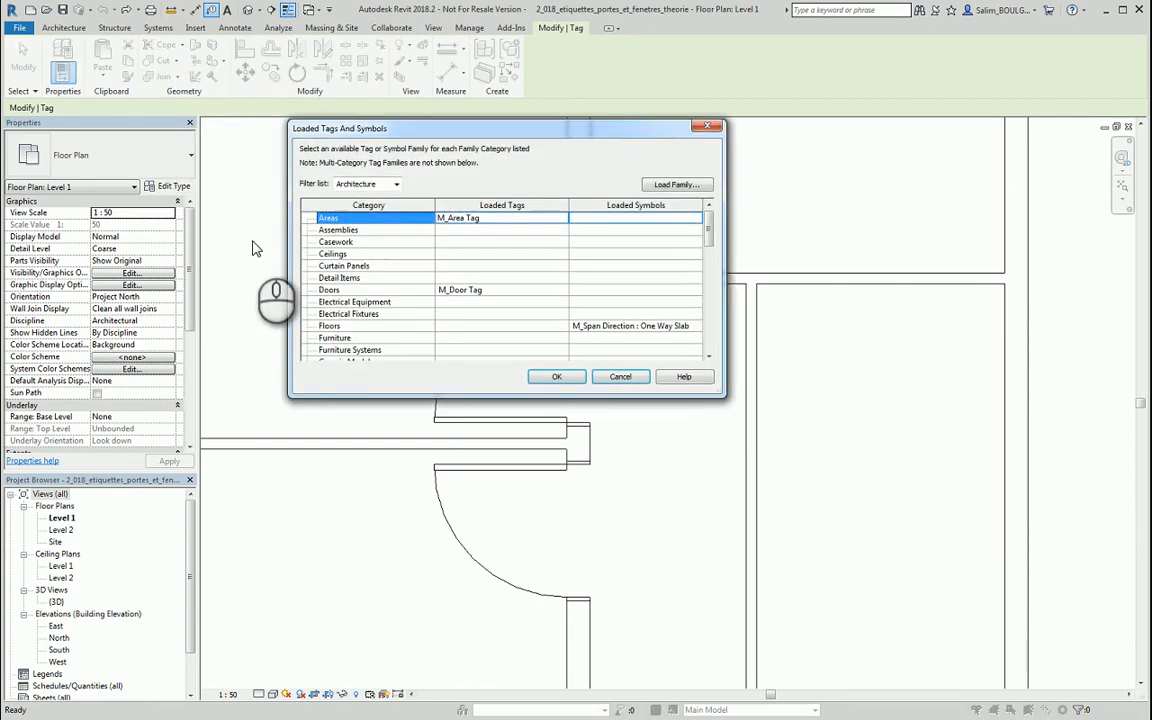
drag(499, 398, 497, 628)
drag(470, 133, 495, 54)
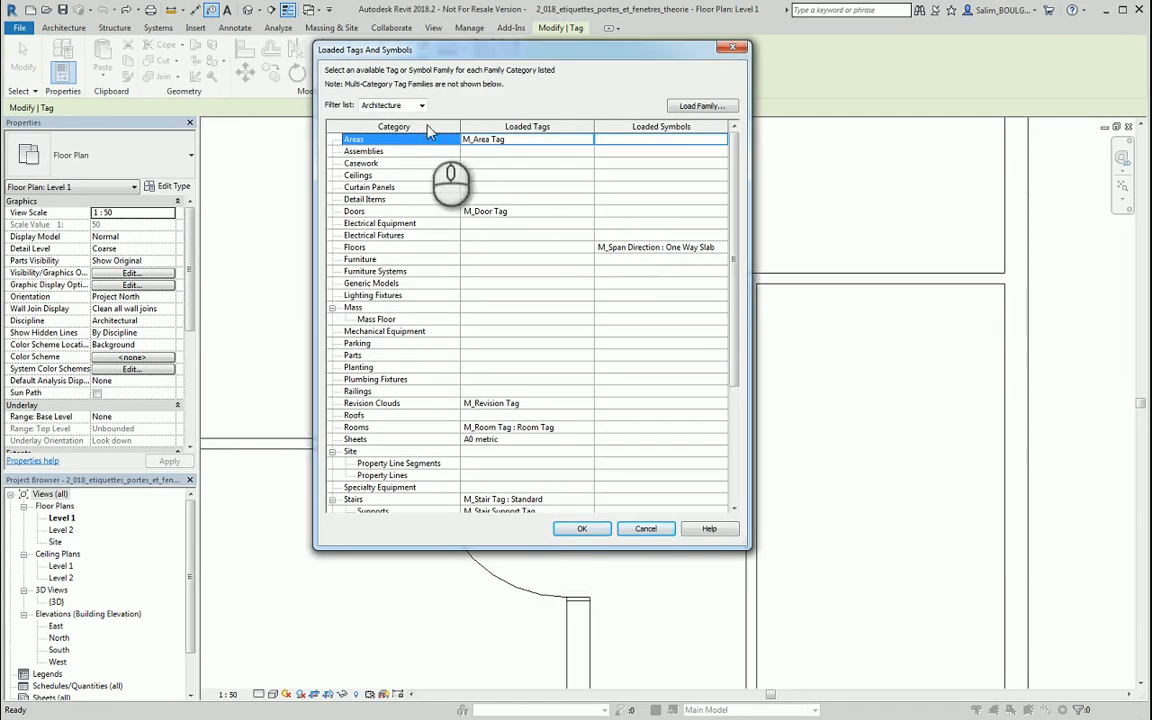
click(359, 212)
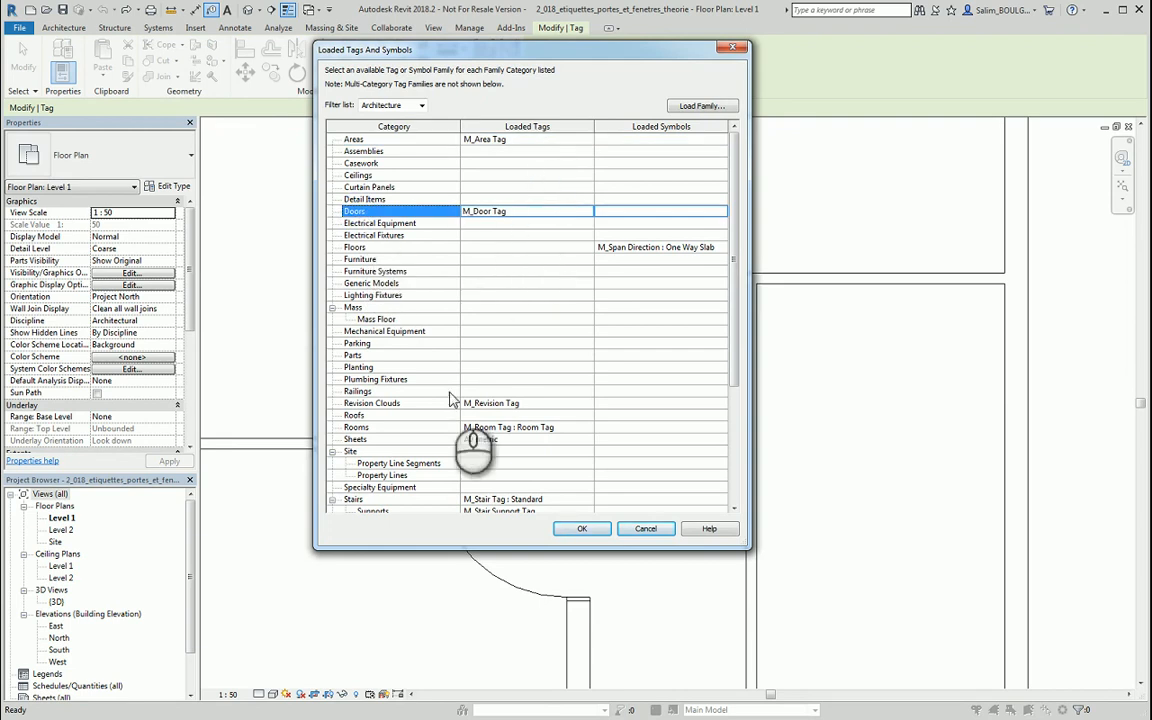
drag(734, 298, 734, 420)
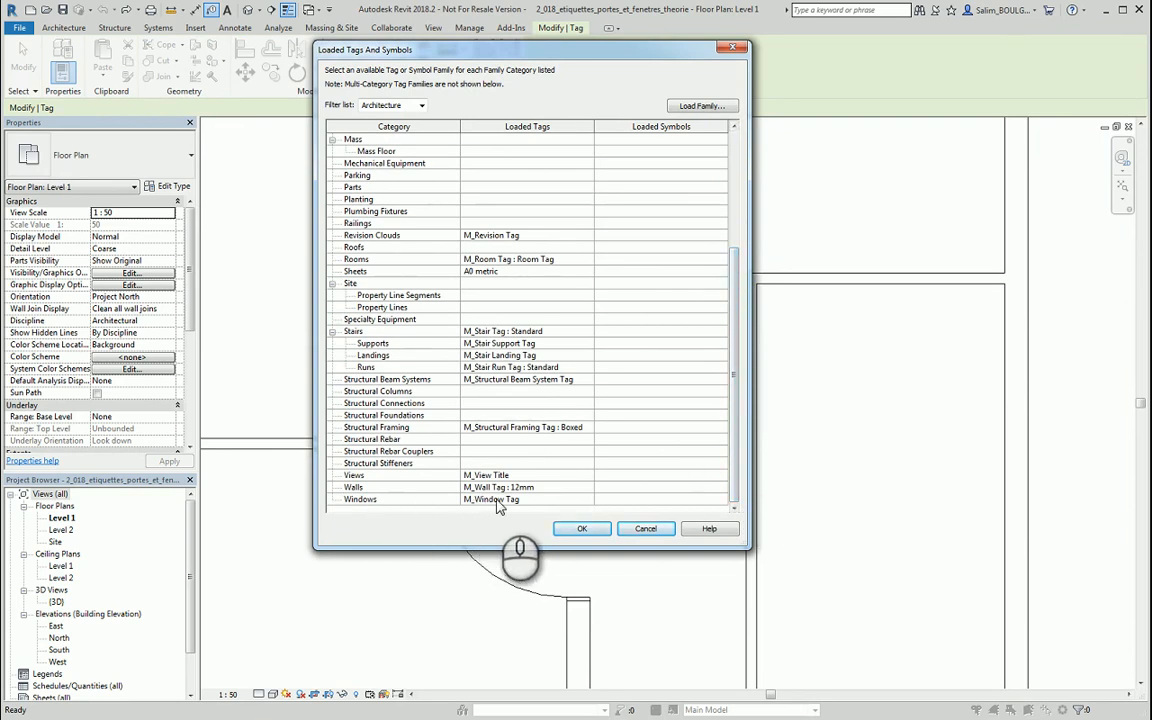
drag(735, 483, 734, 355)
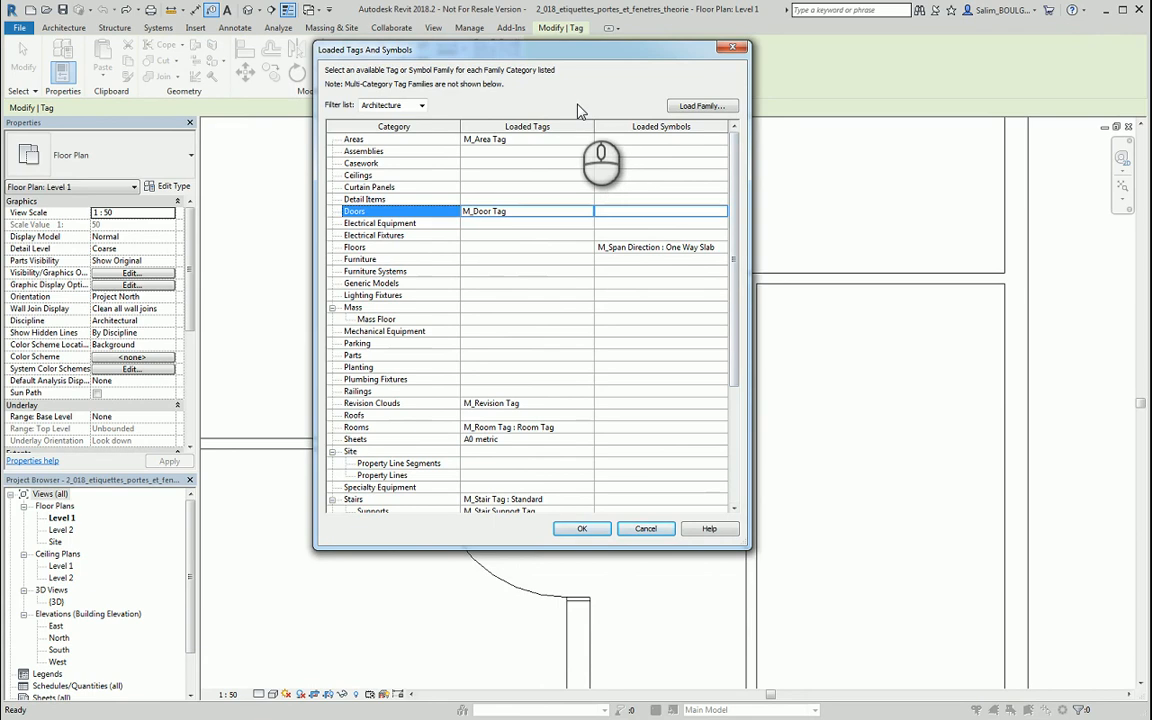
Browse the loadable families in US Metric > Annotations > Architectural and preview M_Door Tag and M_Window Tag
click(700, 107)
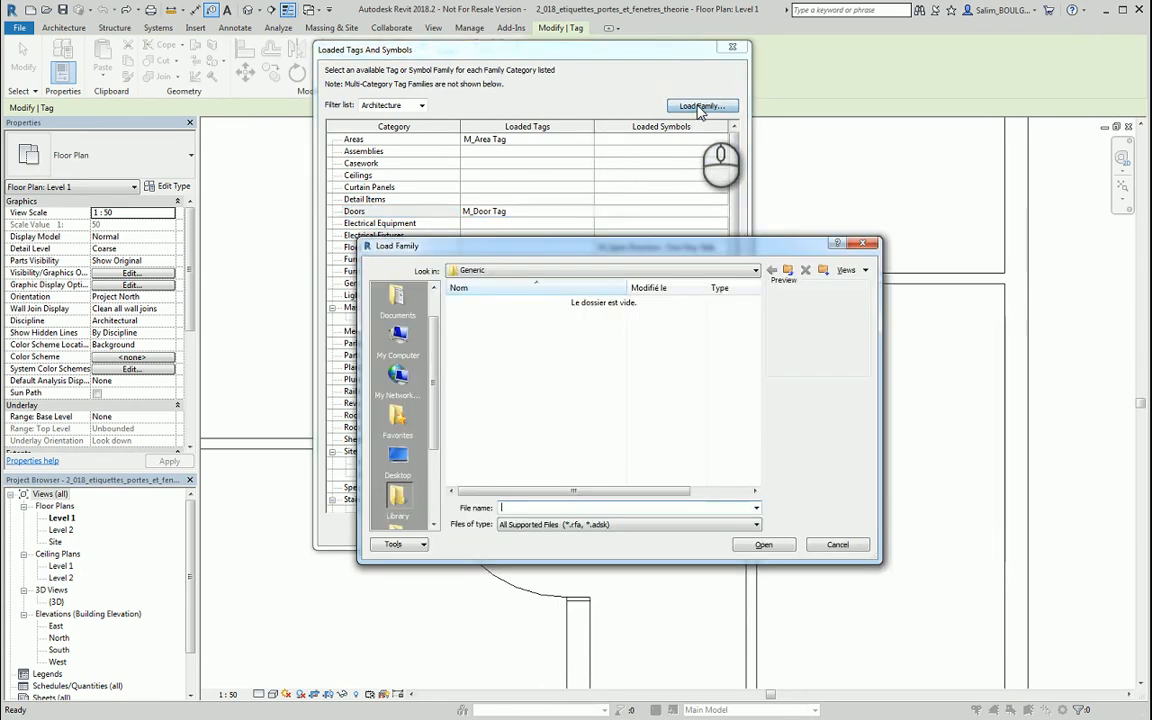
click(788, 270)
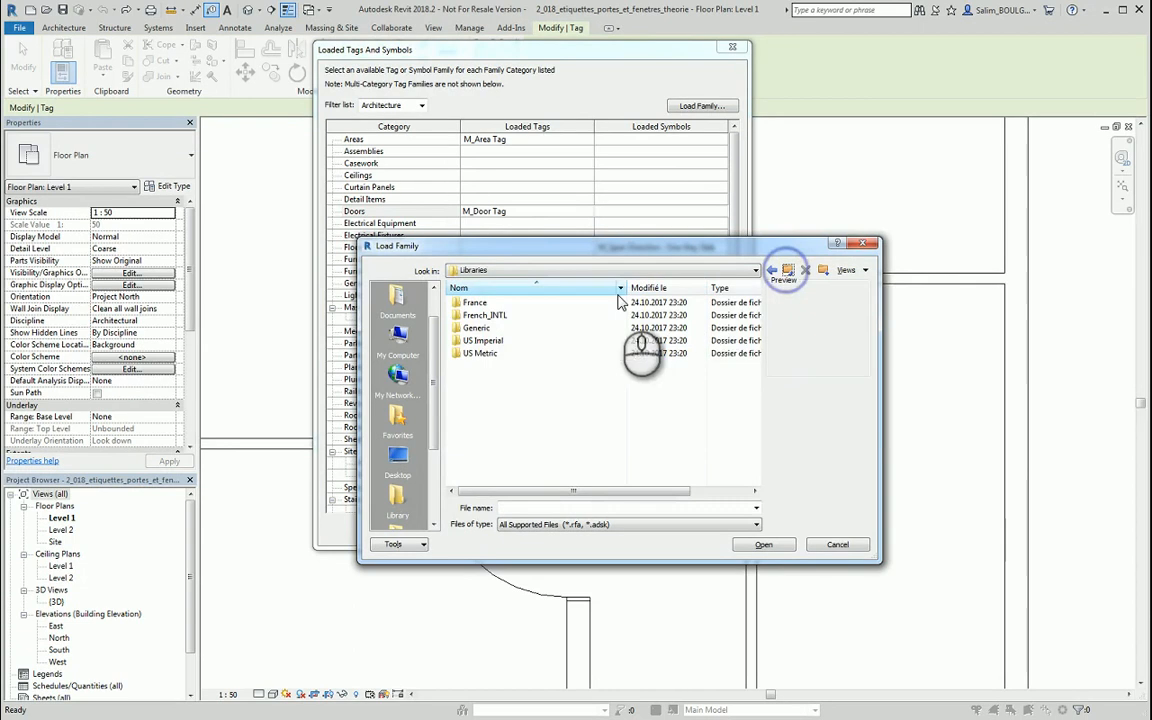
double_click(480, 354)
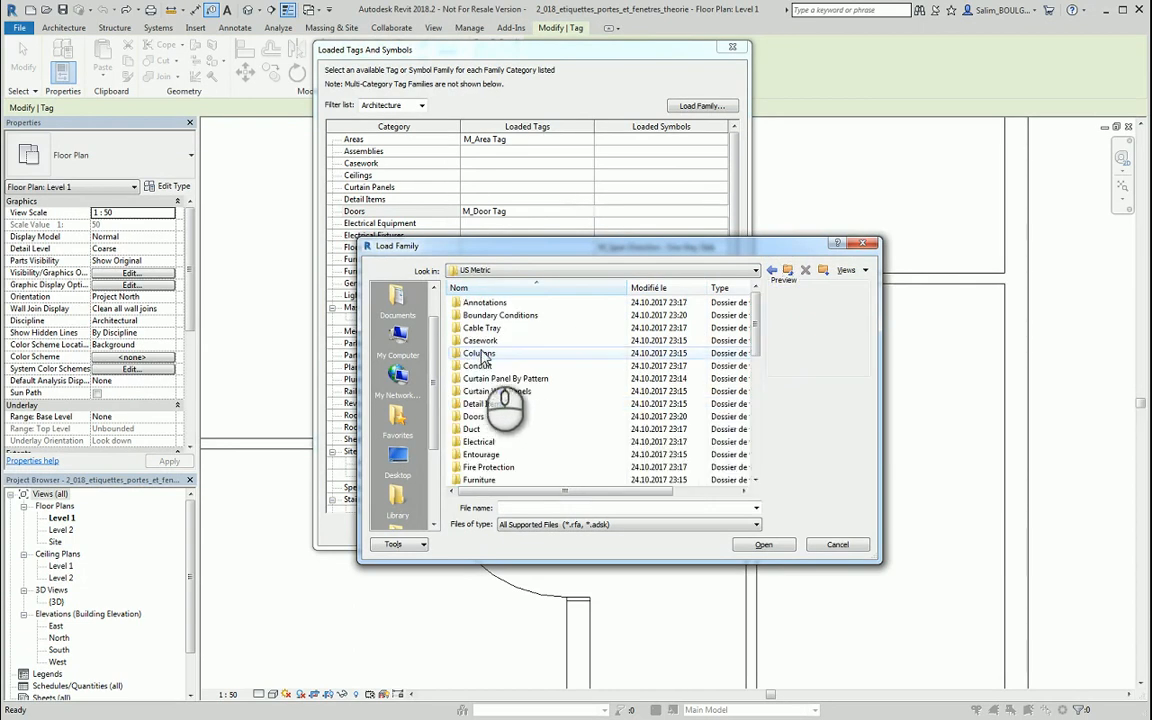
double_click(490, 302)
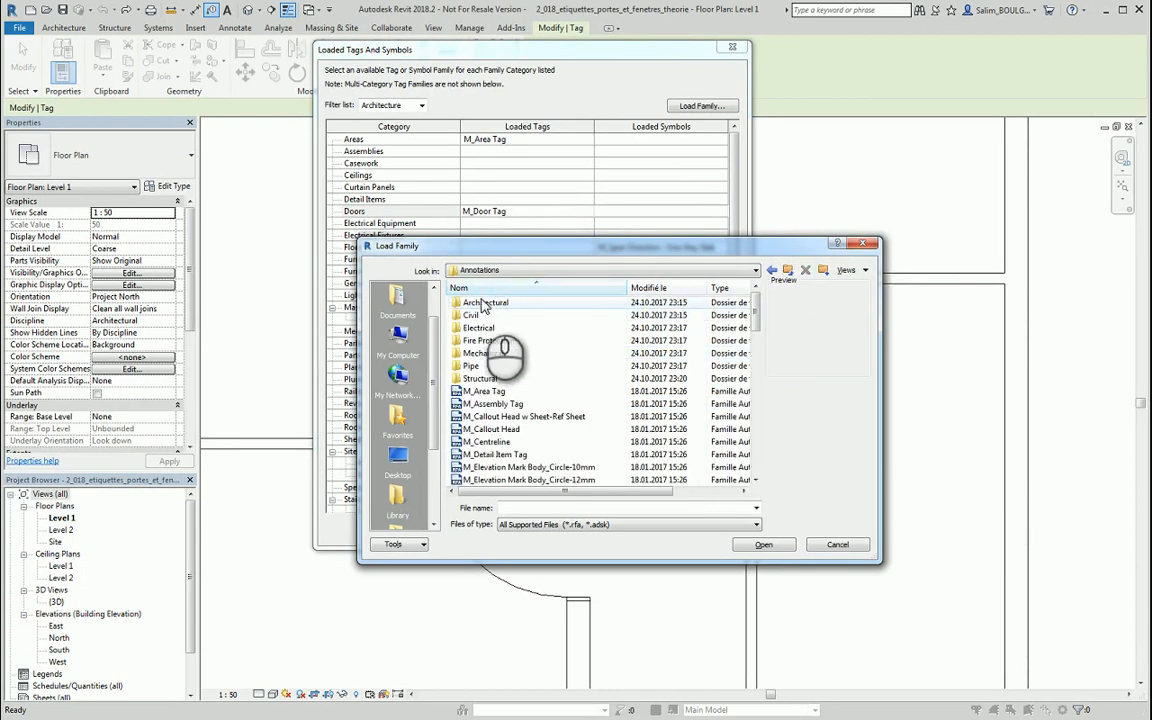
click(493, 303)
double_click(493, 303)
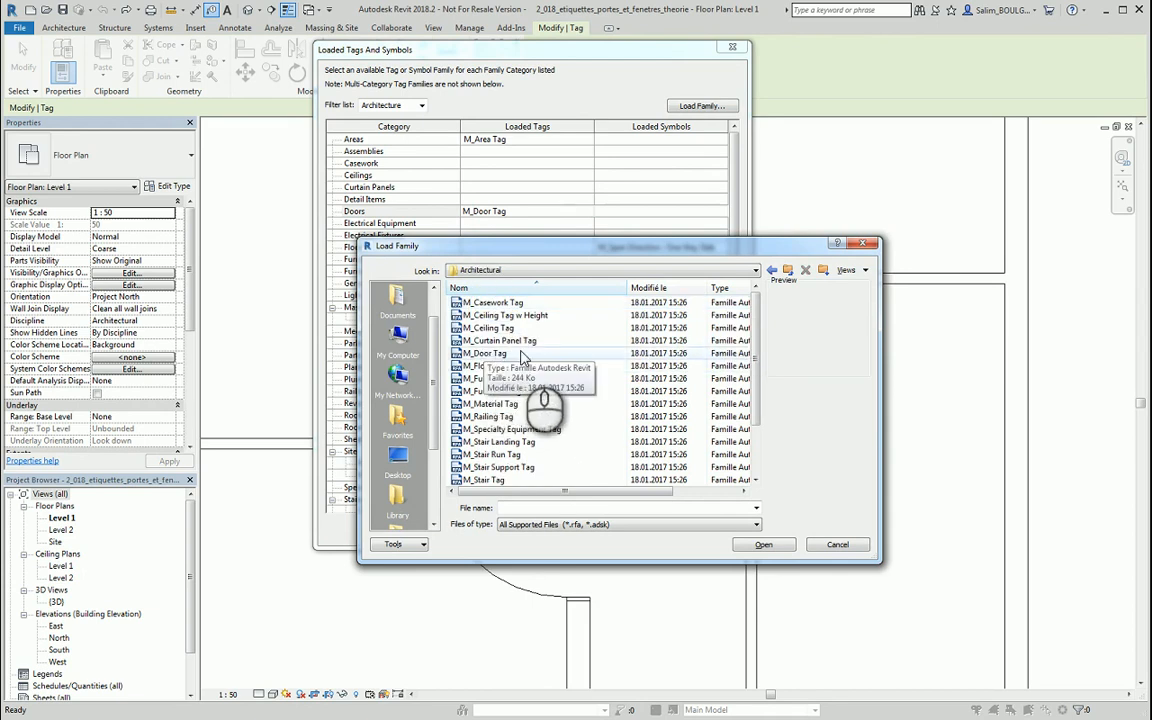
click(485, 354)
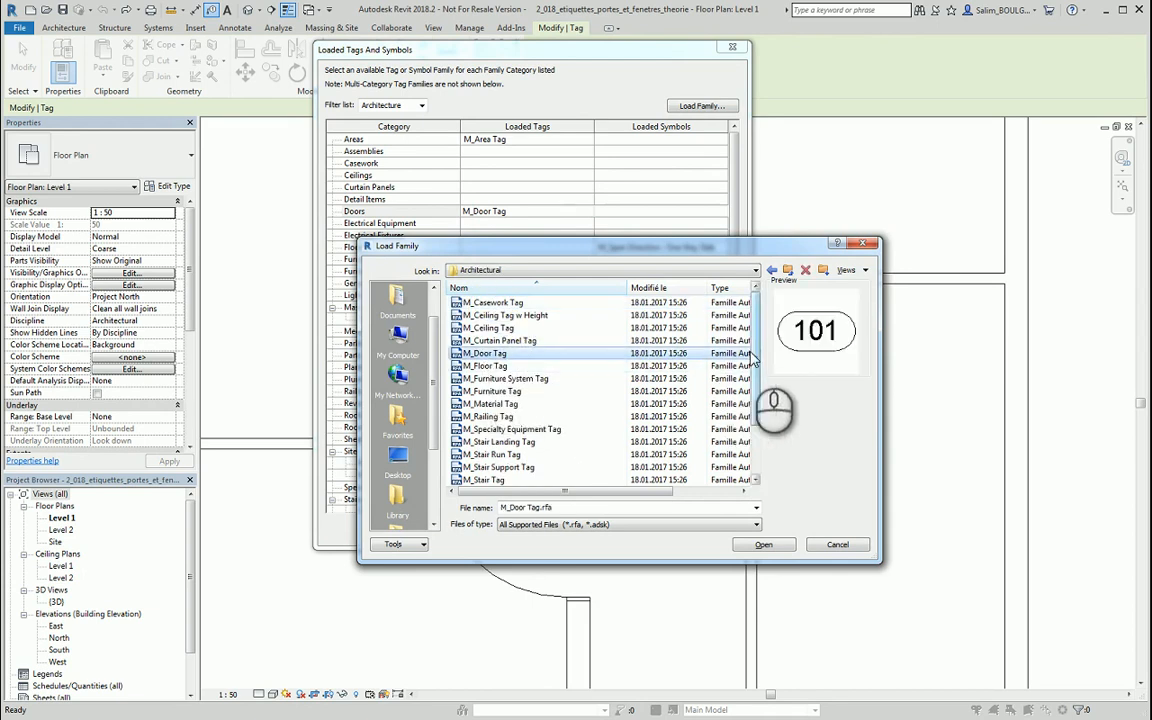
click(760, 438)
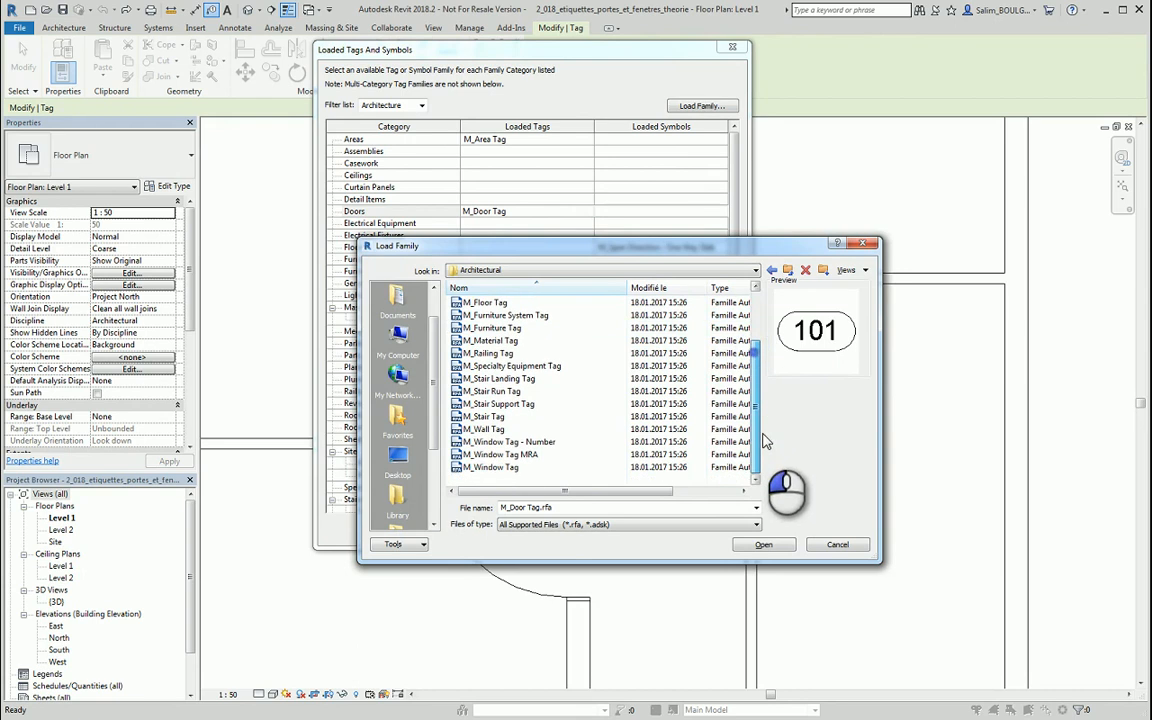
click(490, 467)
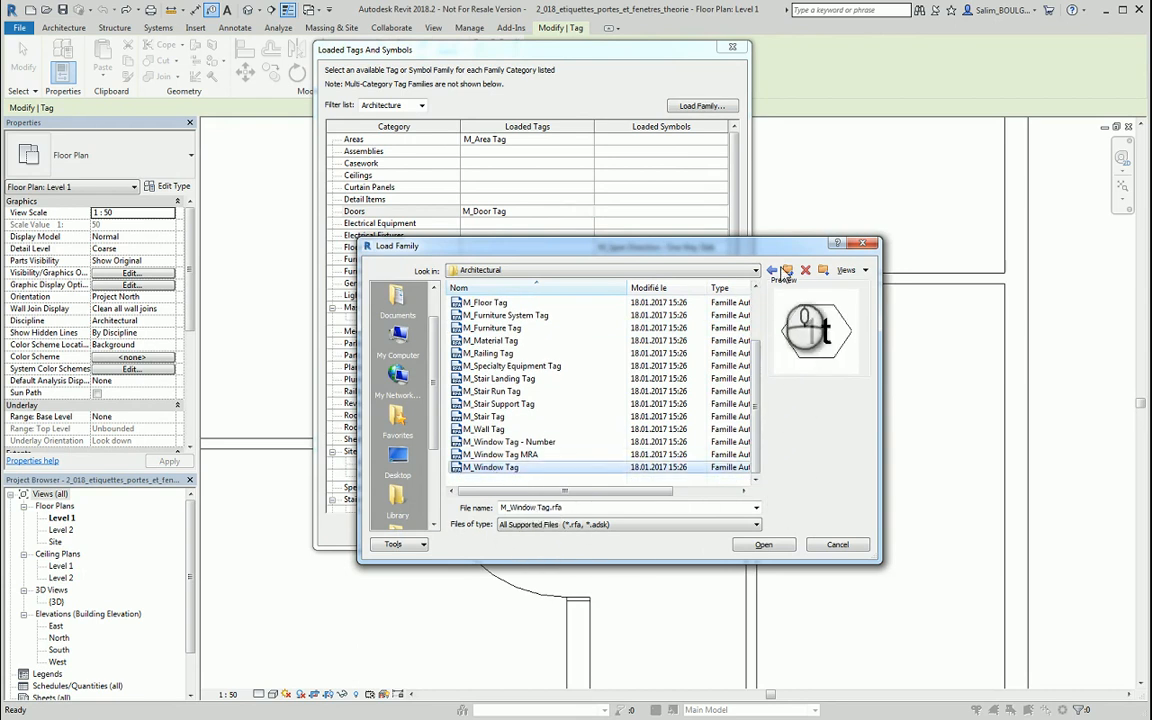
Return to the parent Annotations folder and preview the M_Area Tag family
click(787, 270)
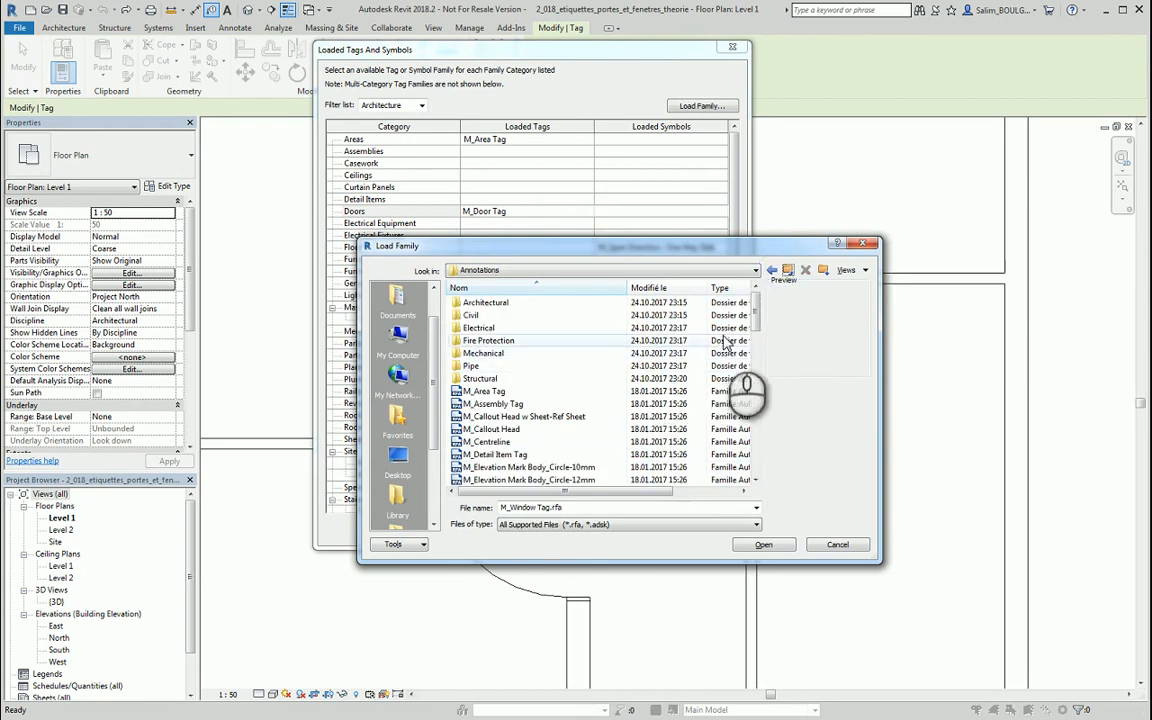
click(757, 304)
mouse_move(757, 304)
mouse_down()
mouse_move(756, 462)
mouse_move(757, 300)
mouse_up()
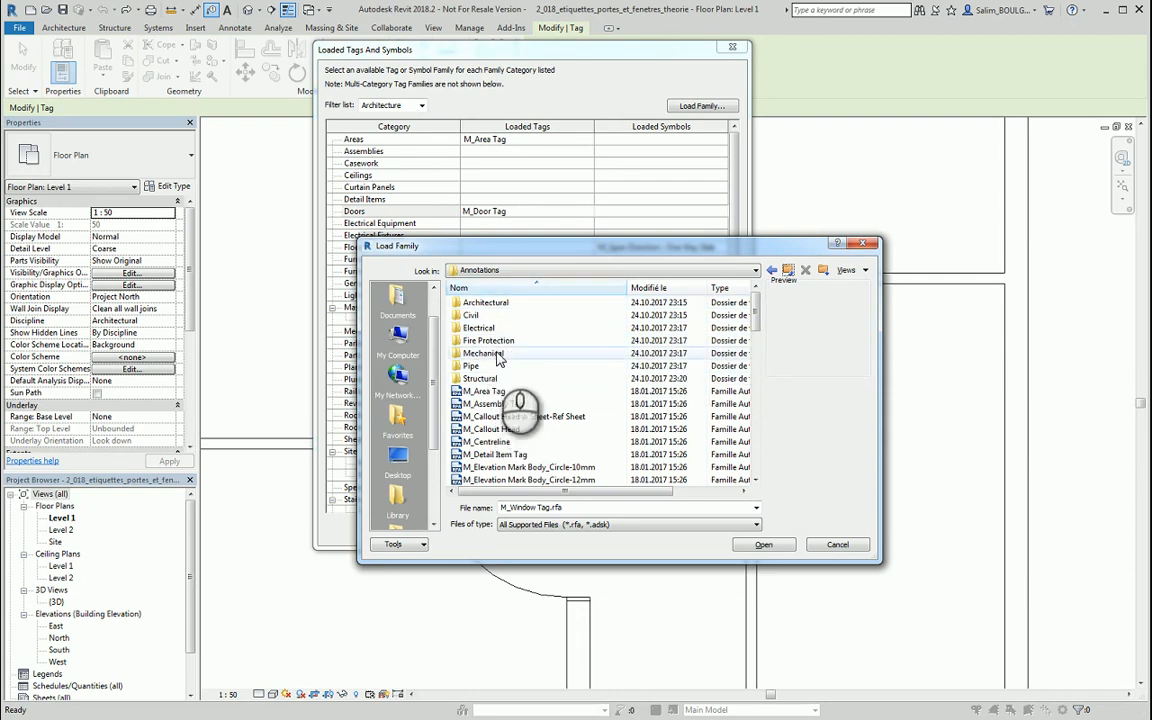
click(498, 392)
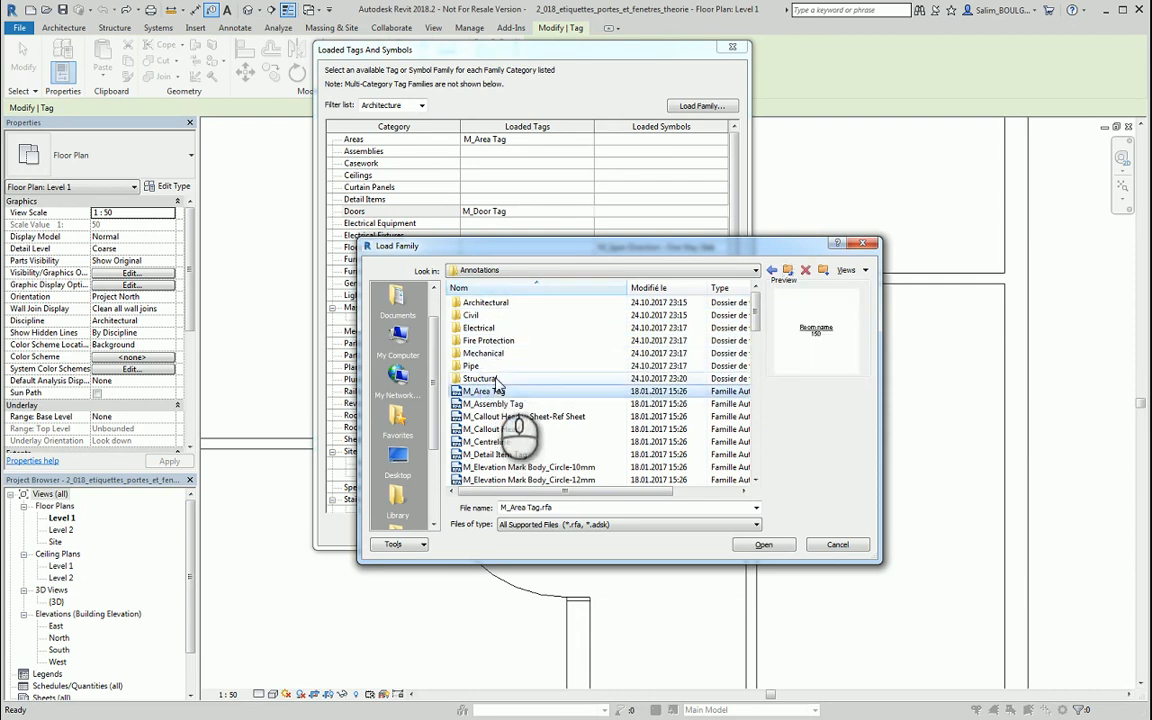
Browse the tag families in the Structural annotations folder, and close the family loading and loaded tags dialogs without changes
double_click(490, 378)
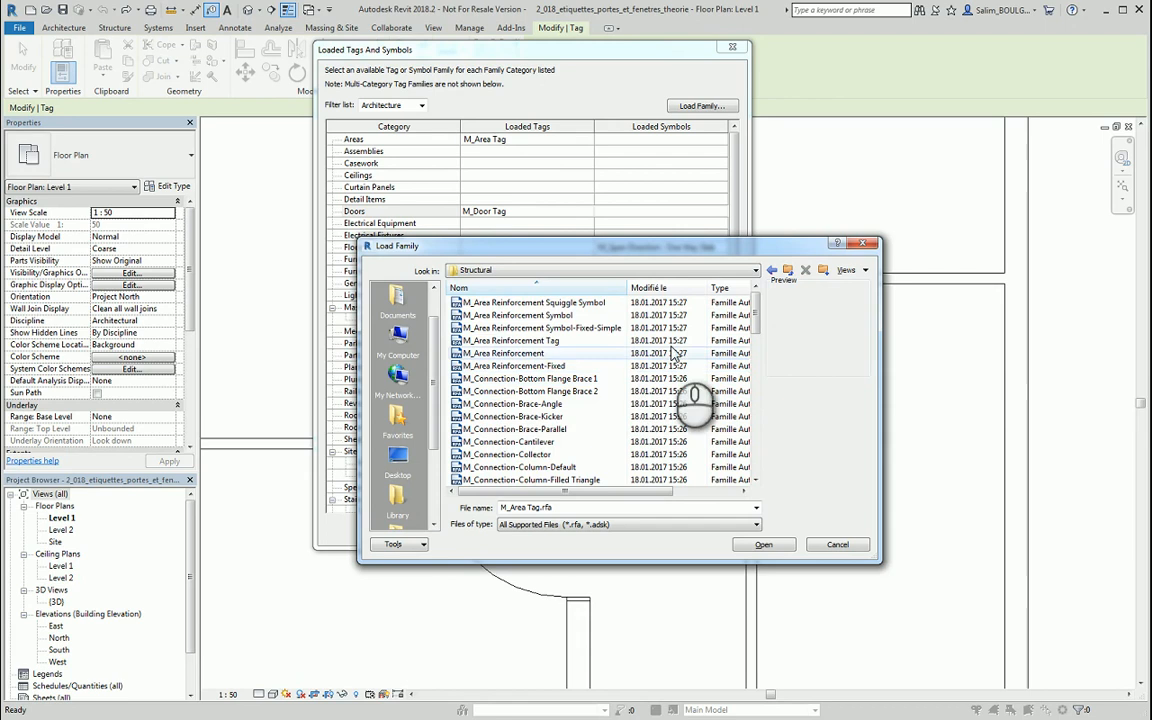
drag(754, 305, 754, 307)
drag(756, 362, 760, 300)
click(832, 545)
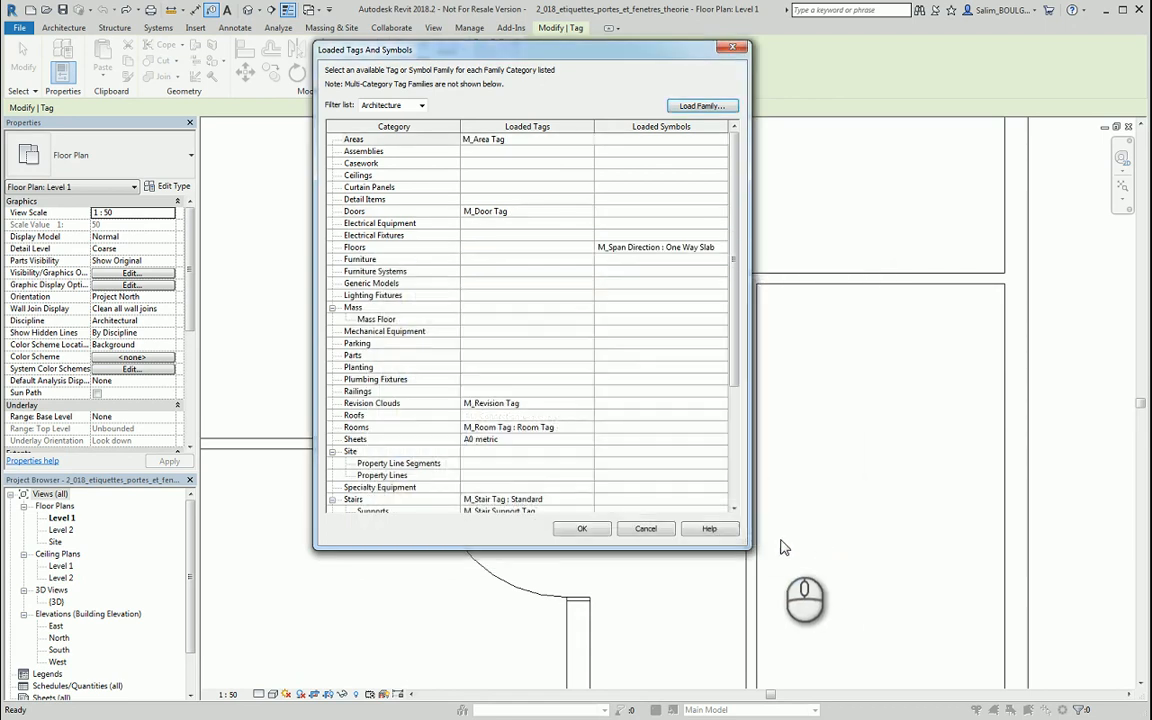
click(652, 530)
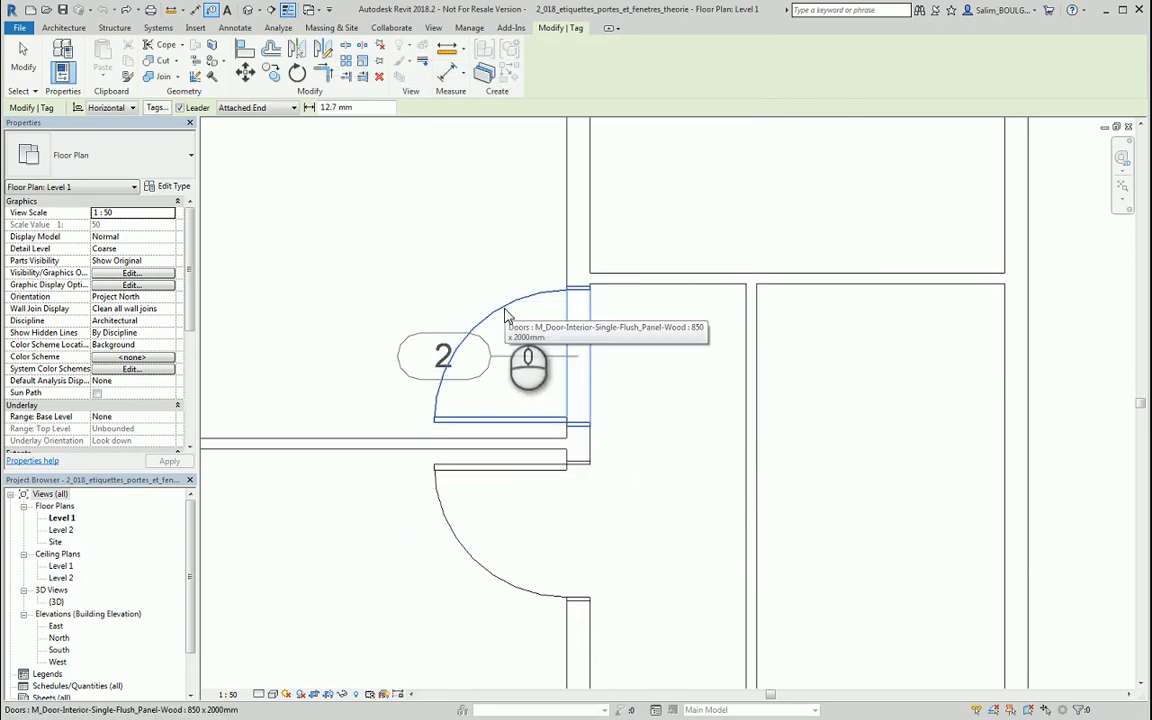
Preview the window tag on the double casement window near grid A with the leader turned off, and turn the leader back on
scroll(535, 345, down, 5)
scroll(565, 370, down, 3)
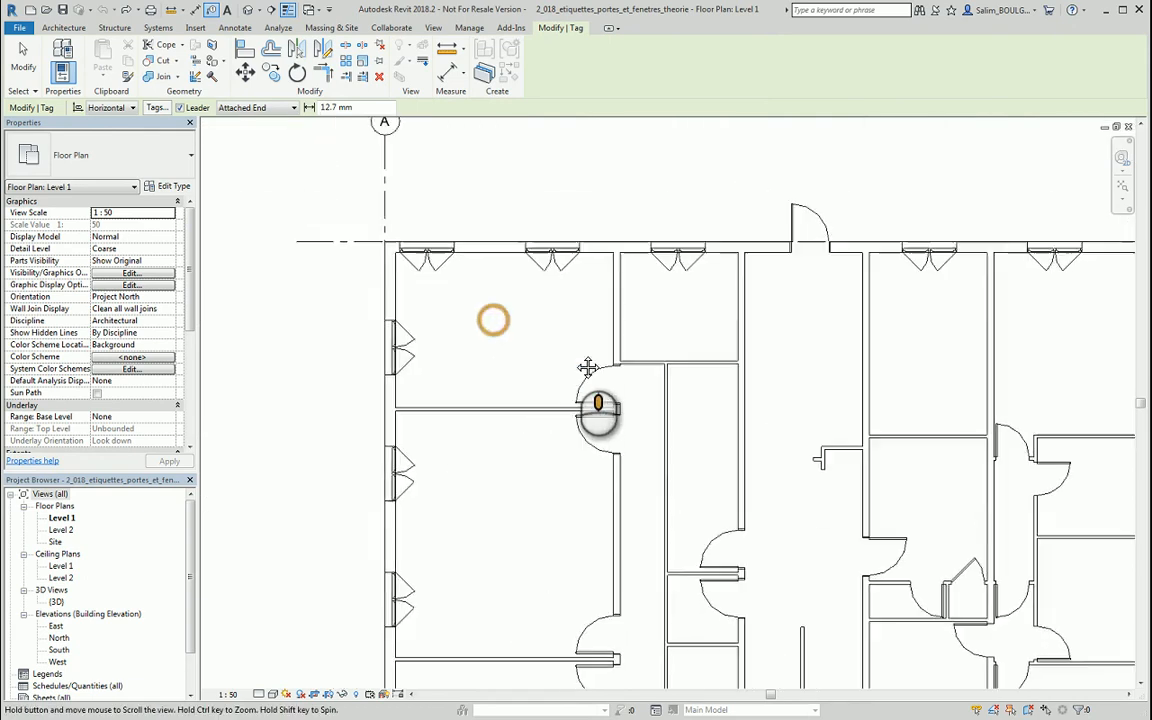
scroll(527, 347, up, 6)
scroll(535, 320, down, 2)
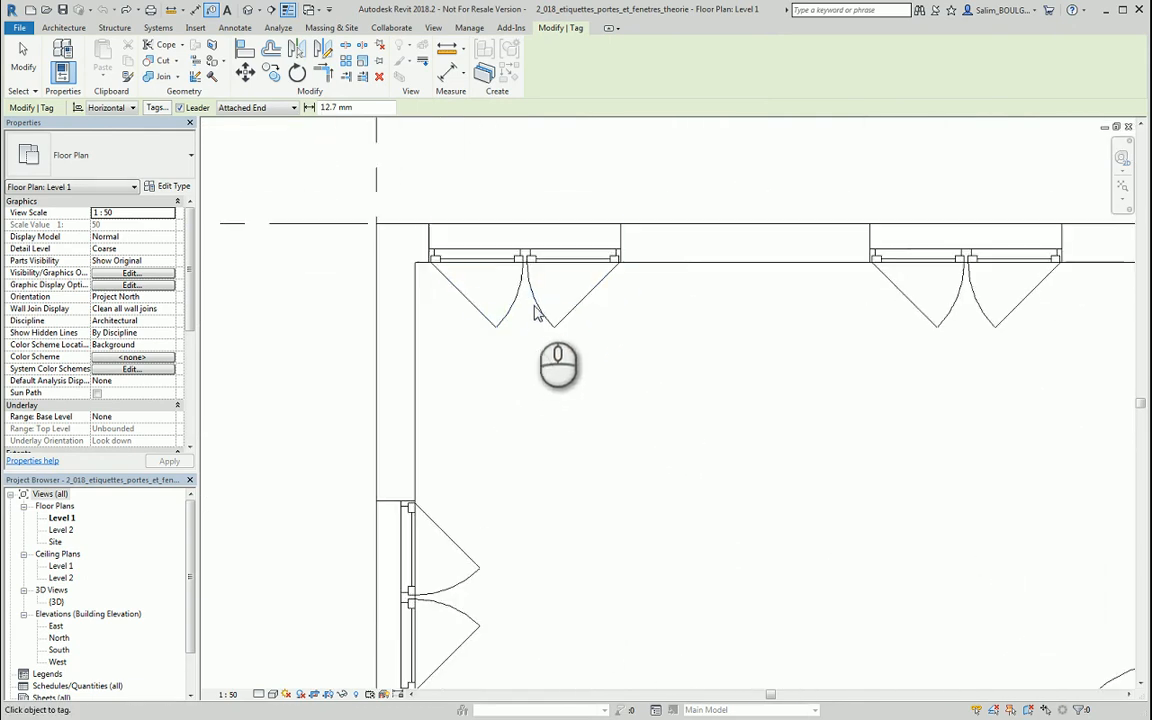
scroll(536, 311, up, 2)
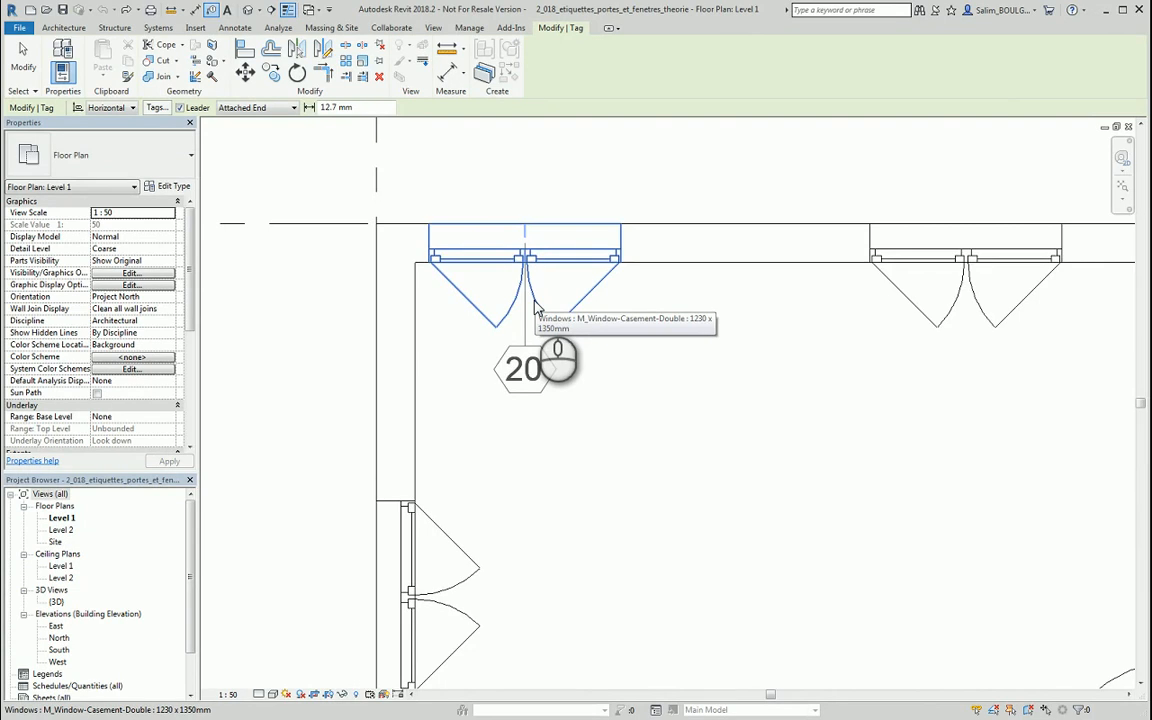
key(space)
click(180, 108)
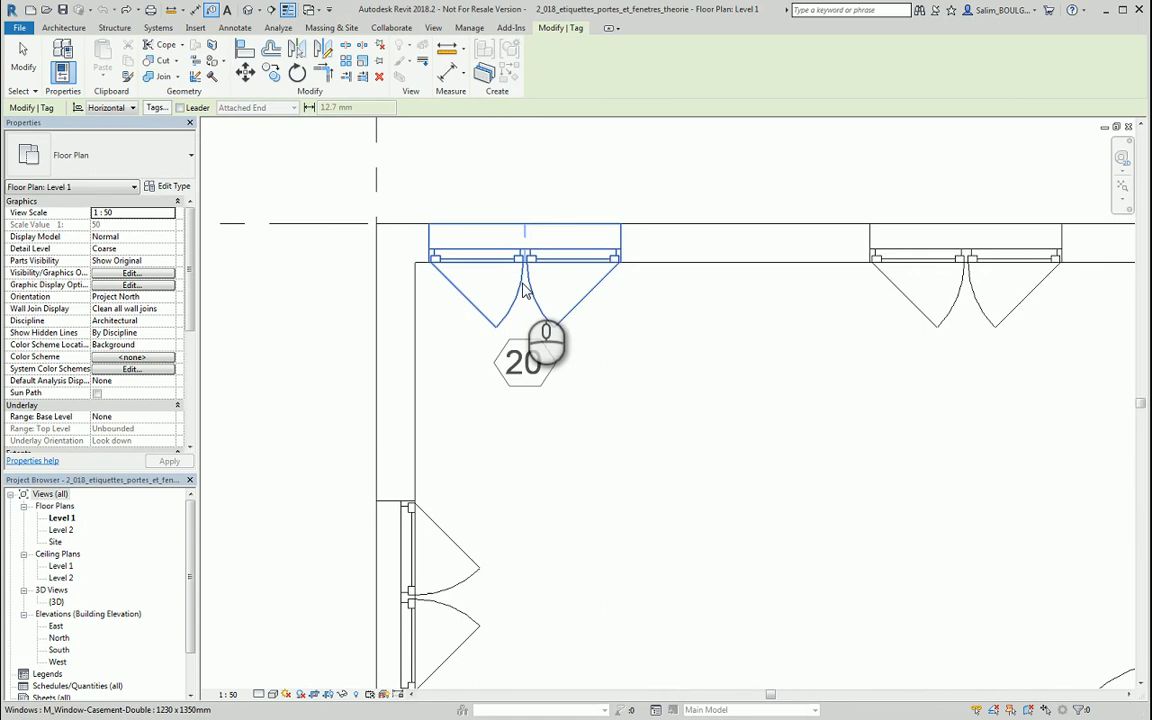
click(179, 108)
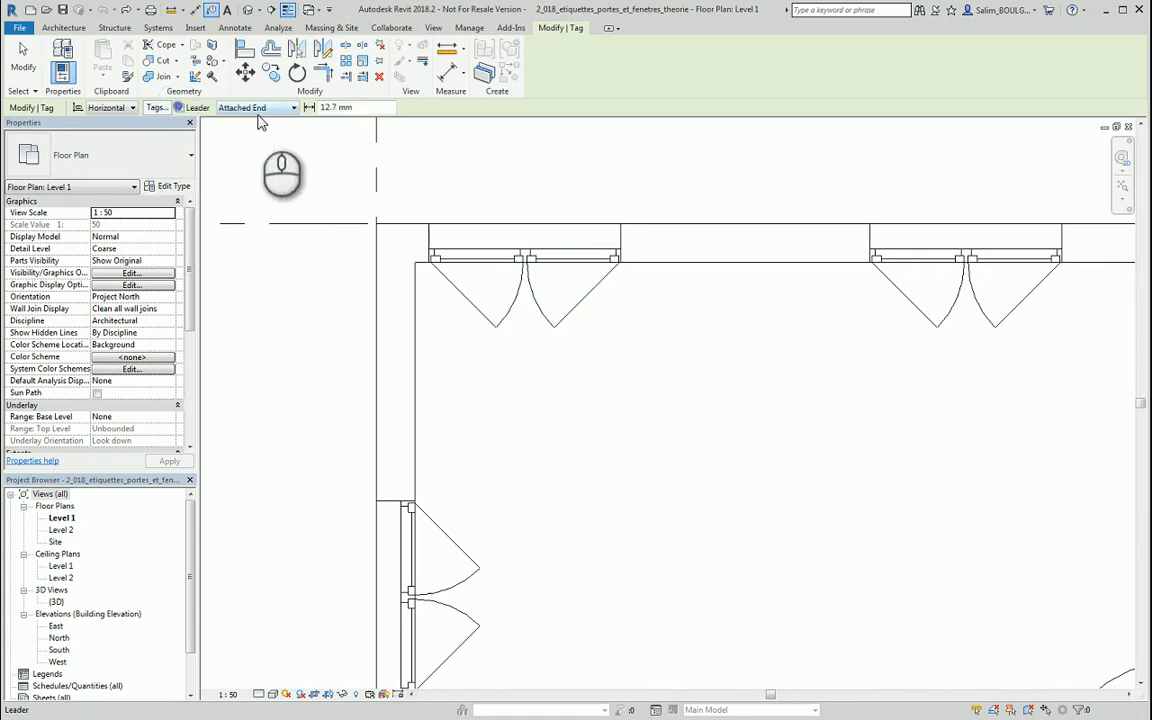
Set the tag leader end to Free End and leave the tagging command without placing a tag
click(245, 108)
click(270, 131)
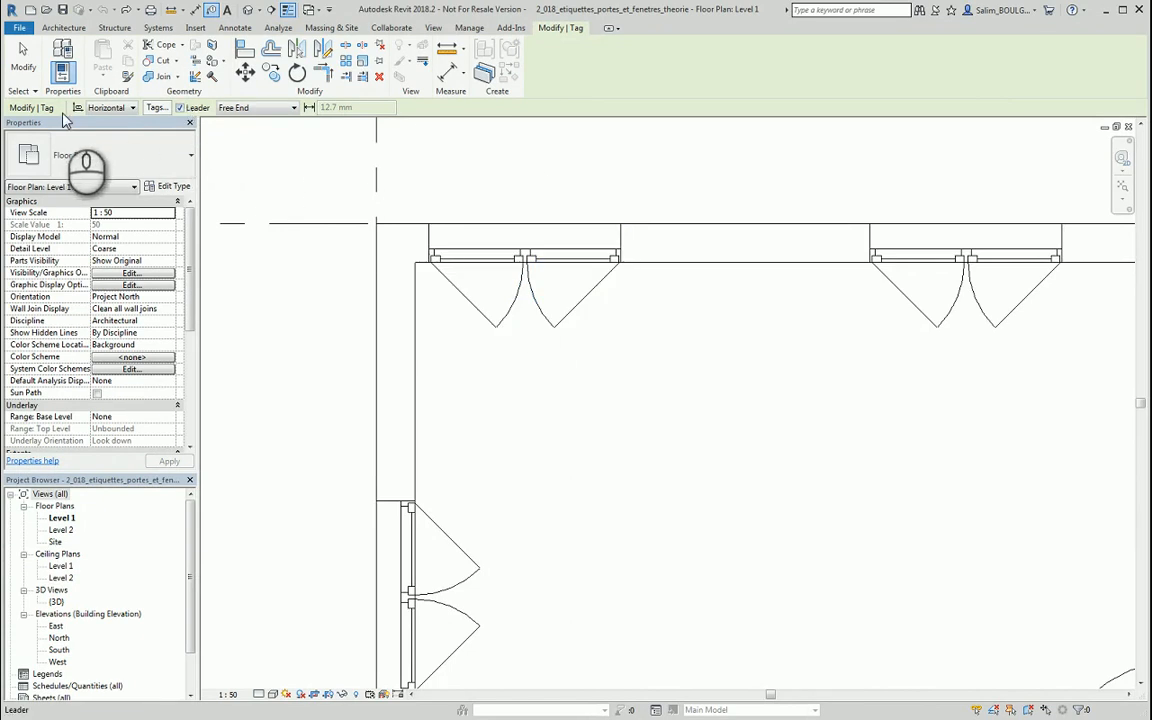
key(Escape)
key(Escape)
Start Tag All for all objects in the current view and select the Door Tags and Window Tags categories
scroll(638, 378, down, 2)
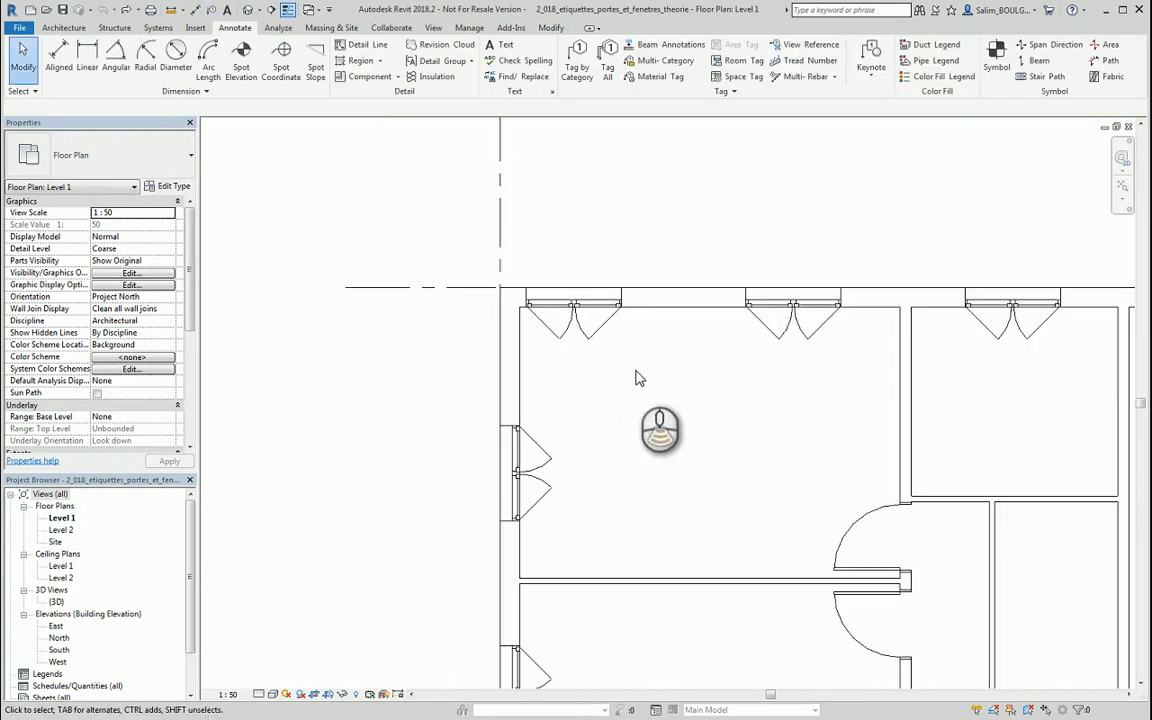
scroll(638, 378, down, 3)
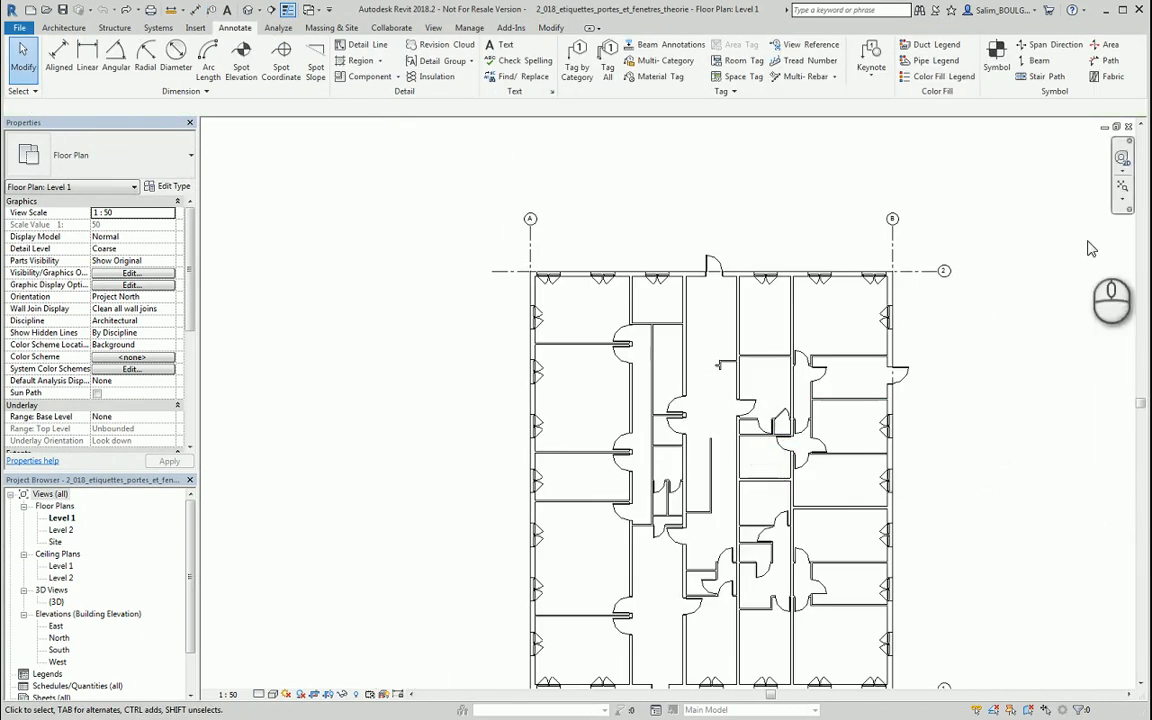
click(1122, 186)
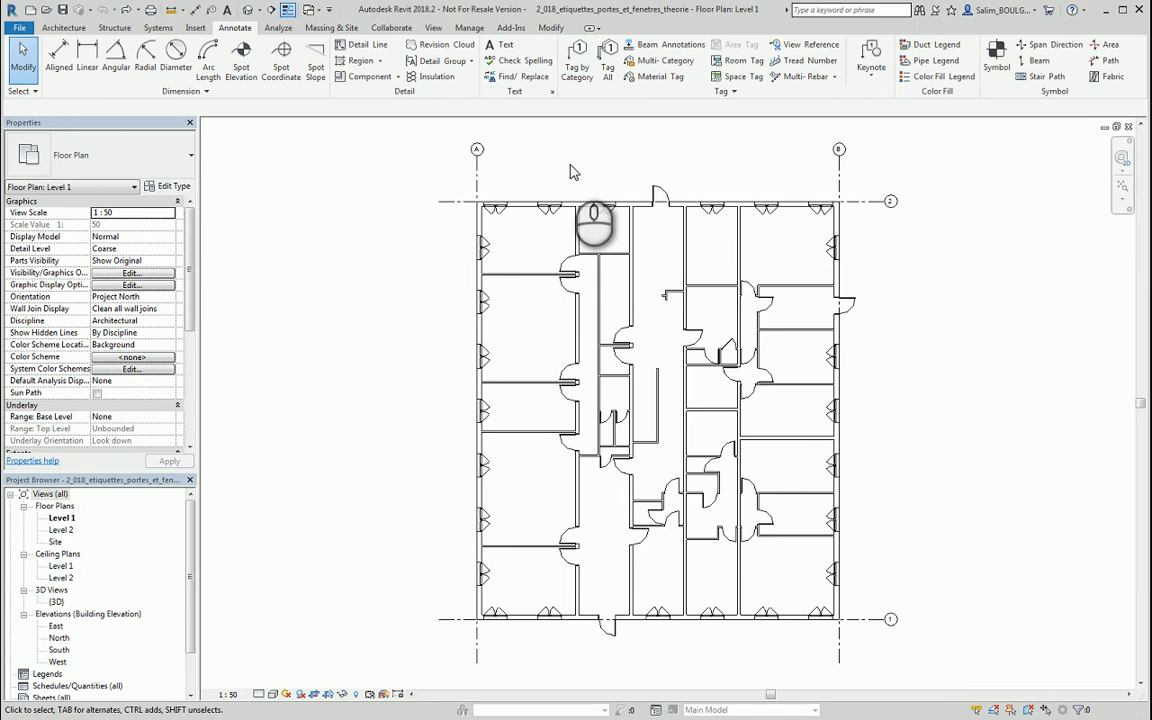
click(607, 70)
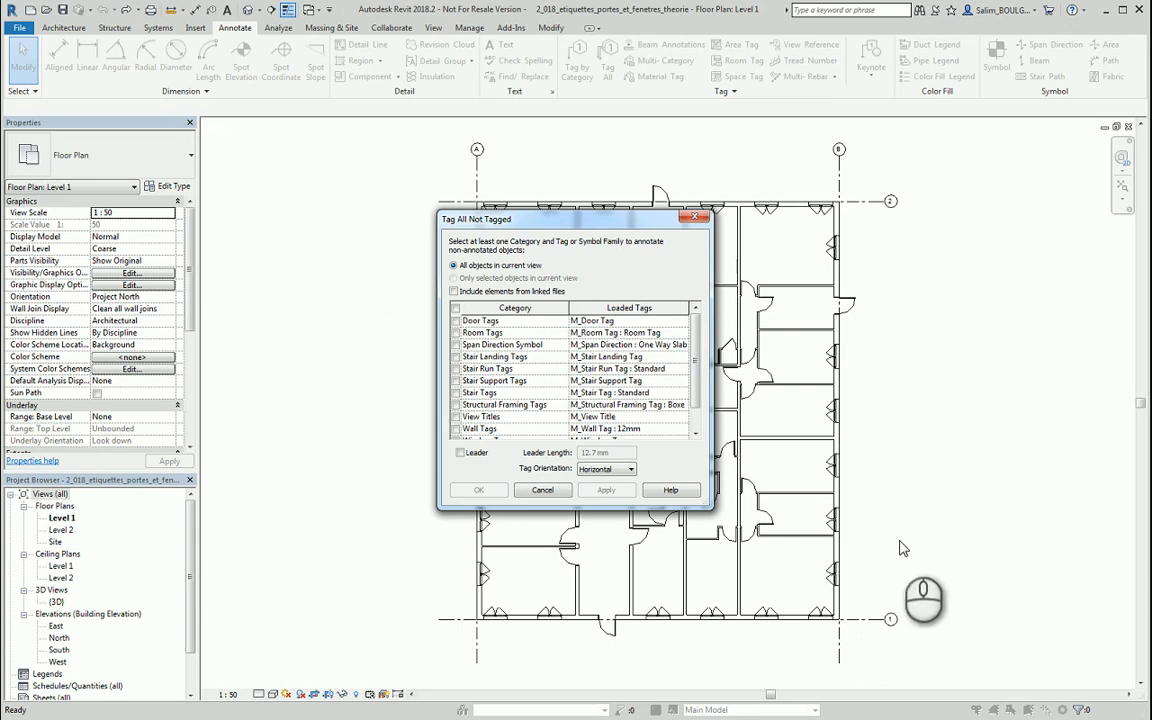
click(456, 321)
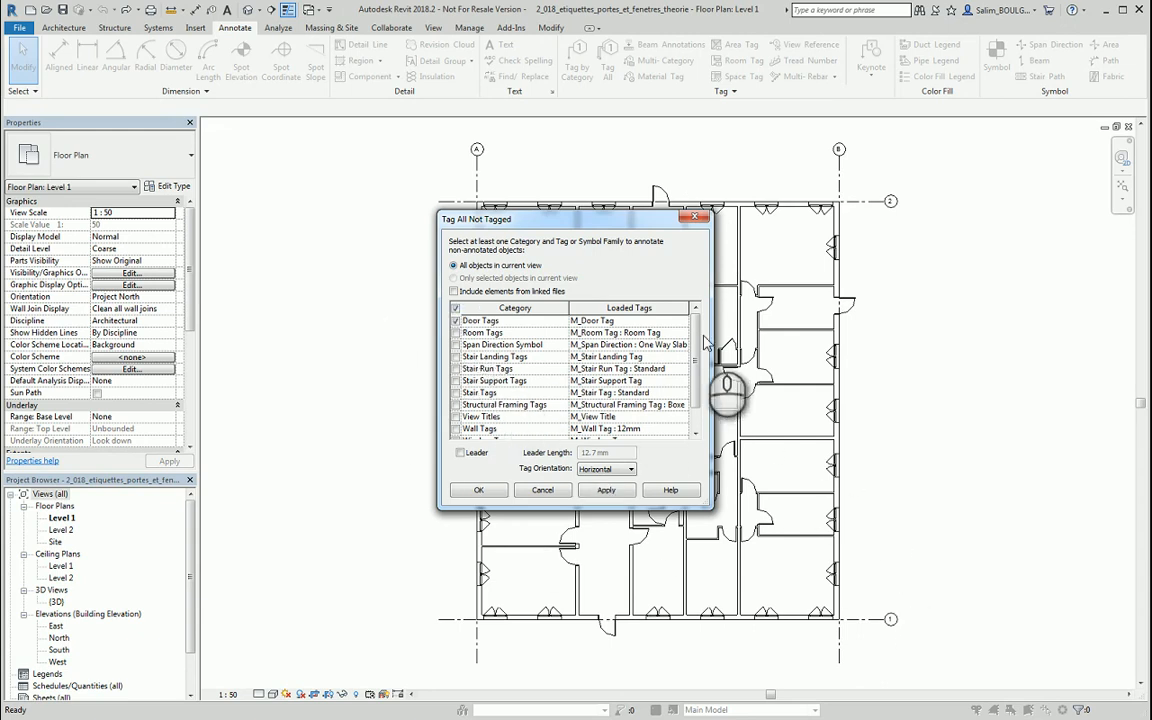
drag(698, 343, 686, 458)
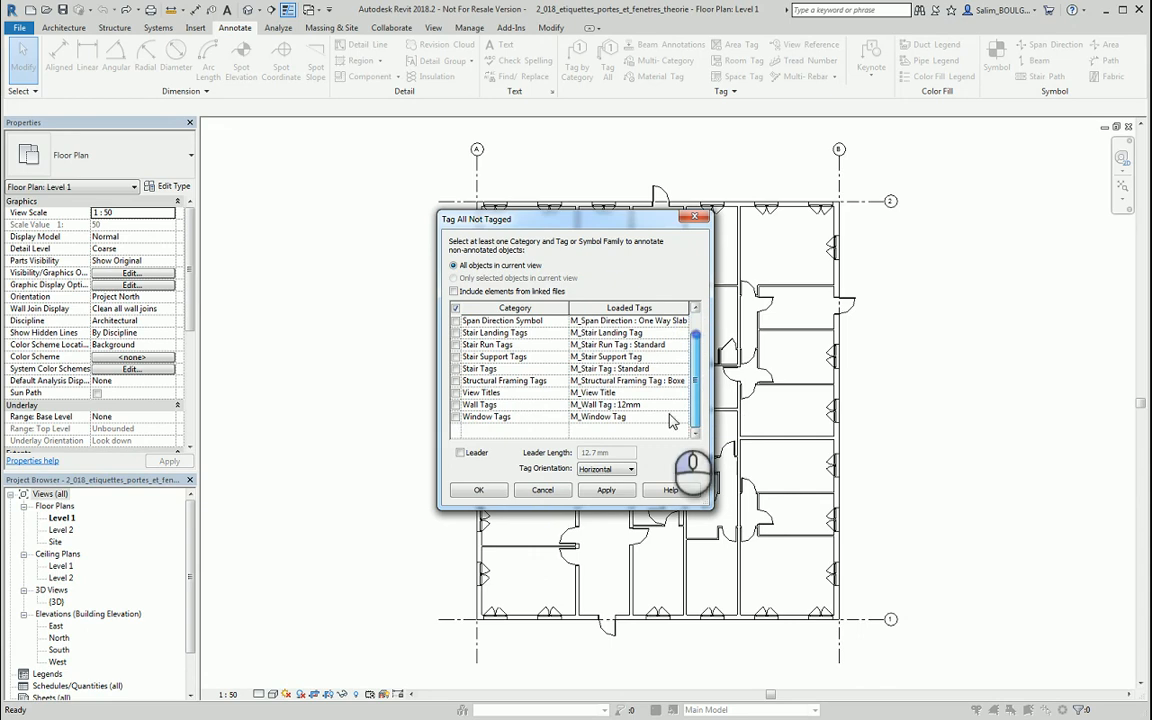
click(456, 417)
drag(693, 413, 699, 376)
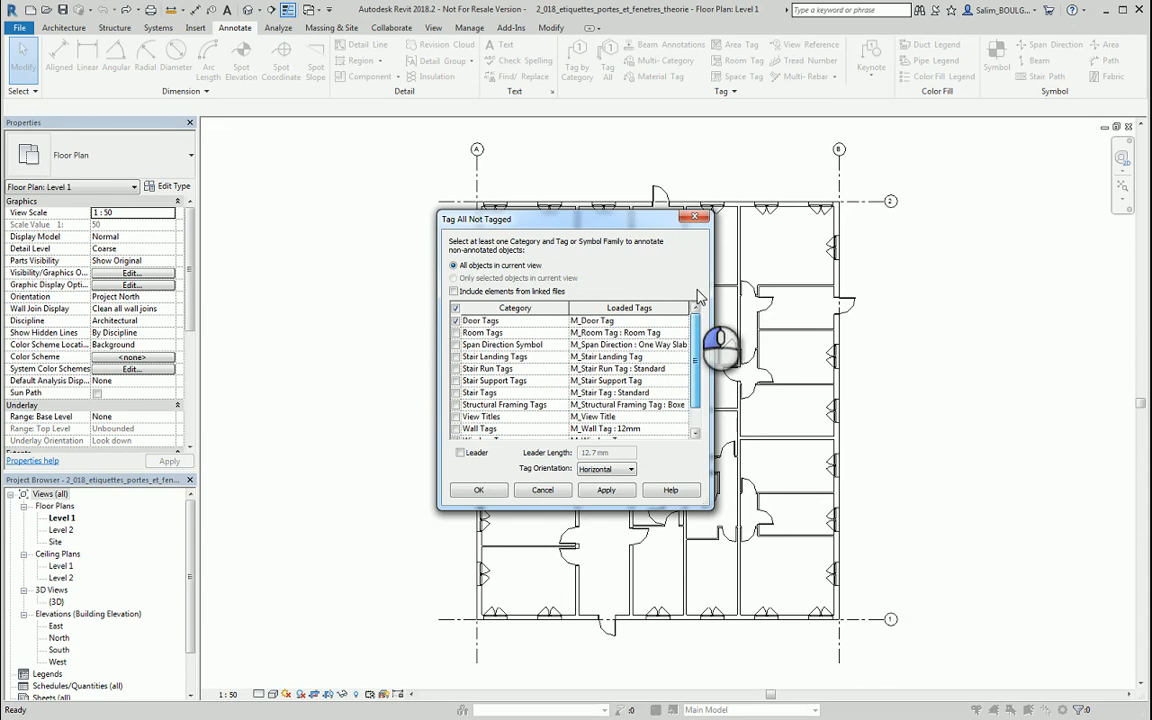
Turn on the leader for the selected tag categories and apply the tags to the whole floor plan
click(461, 453)
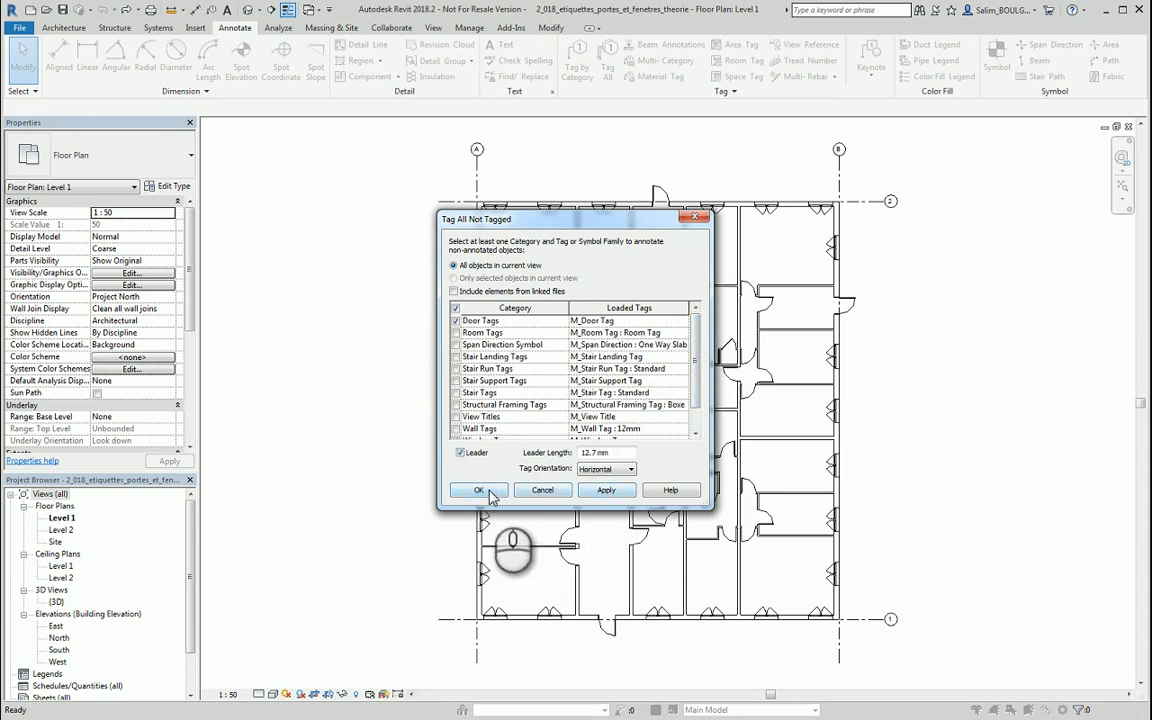
click(606, 490)
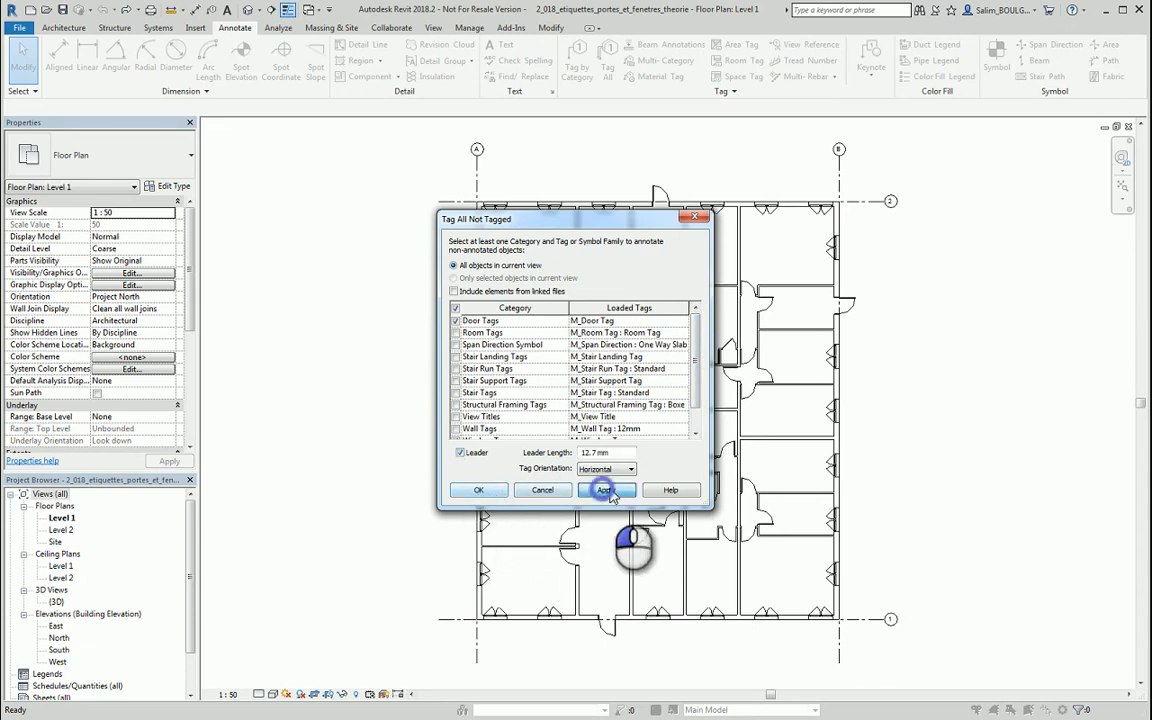
click(493, 490)
Move door tag 27 off the overlapping tag 25 to a clear spot just above its door swing
scroll(760, 525, up, 5)
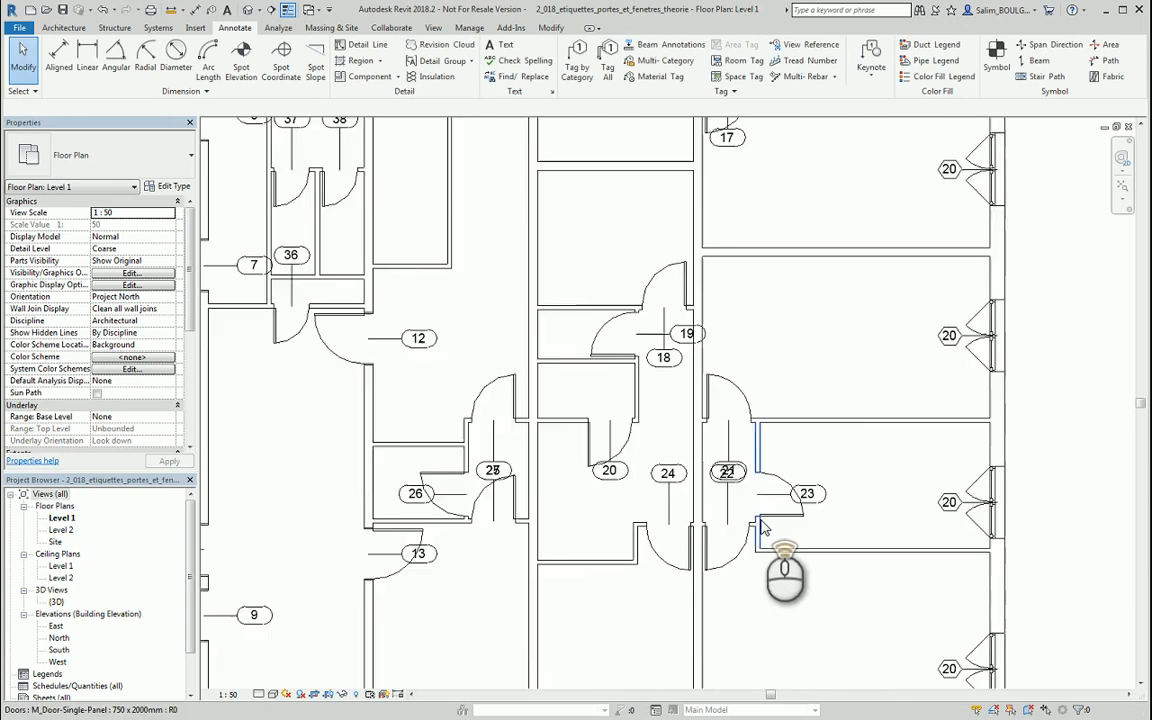
scroll(760, 528, up, 3)
scroll(712, 470, down, 3)
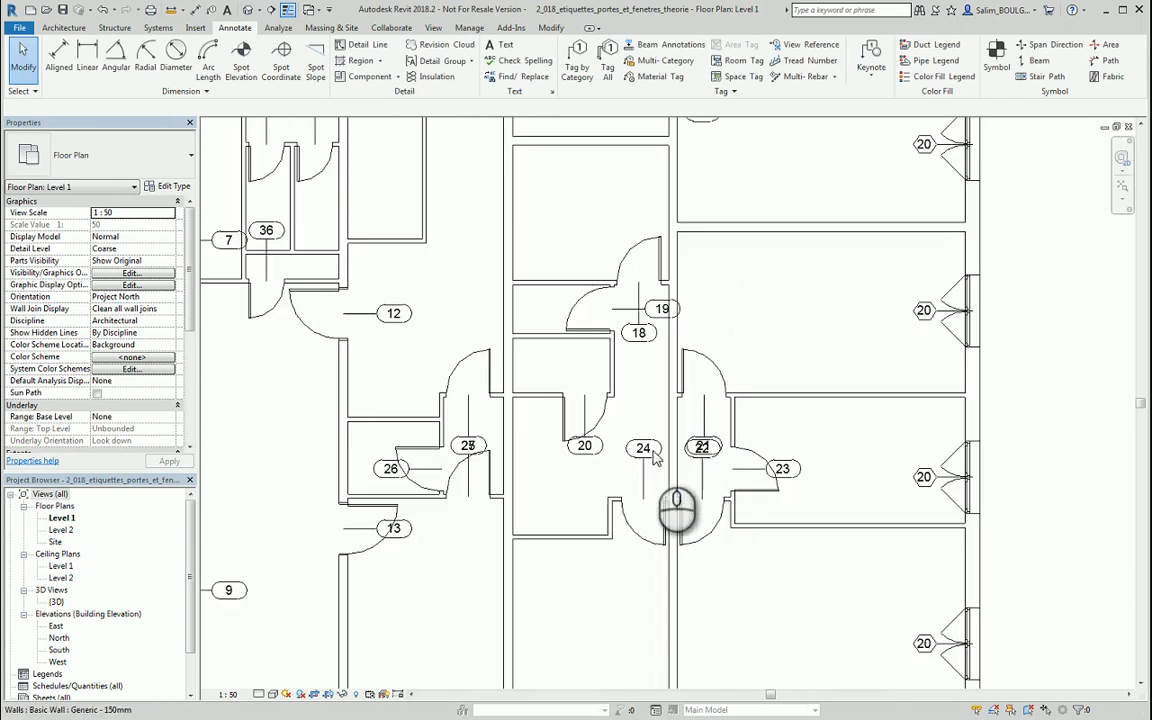
scroll(582, 440, down, 2)
middle_drag(492, 430, 559, 421)
scroll(561, 421, up, 2)
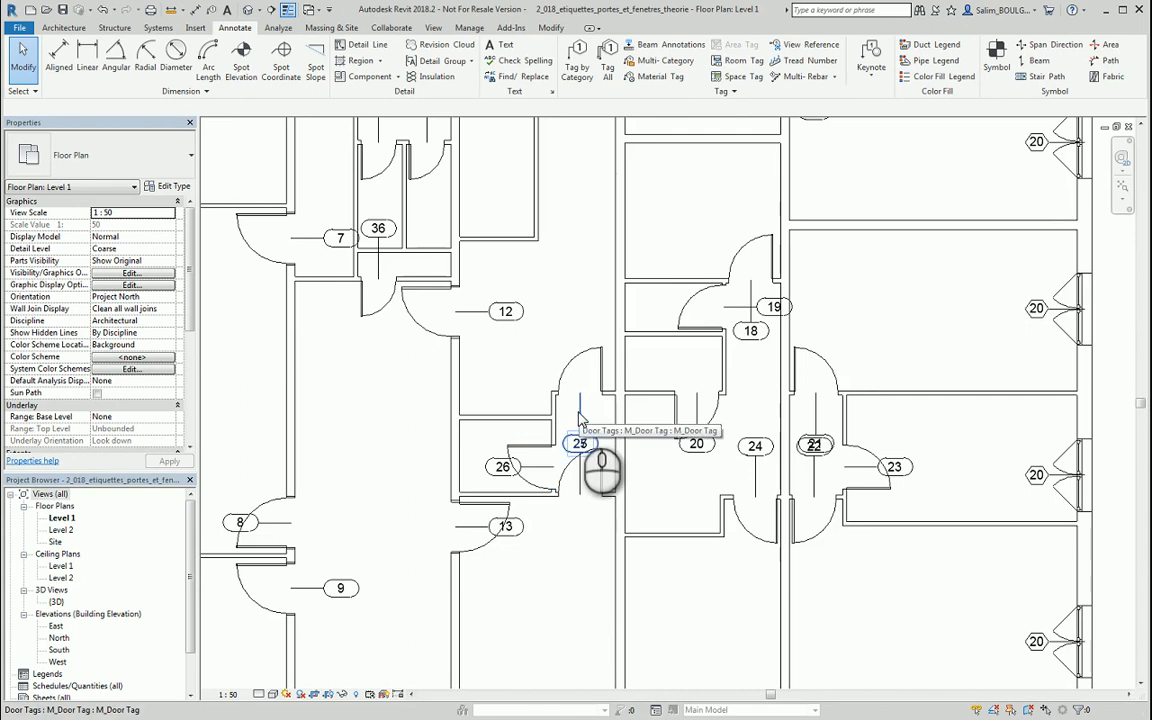
scroll(530, 475, up, 3)
scroll(565, 478, down, 1)
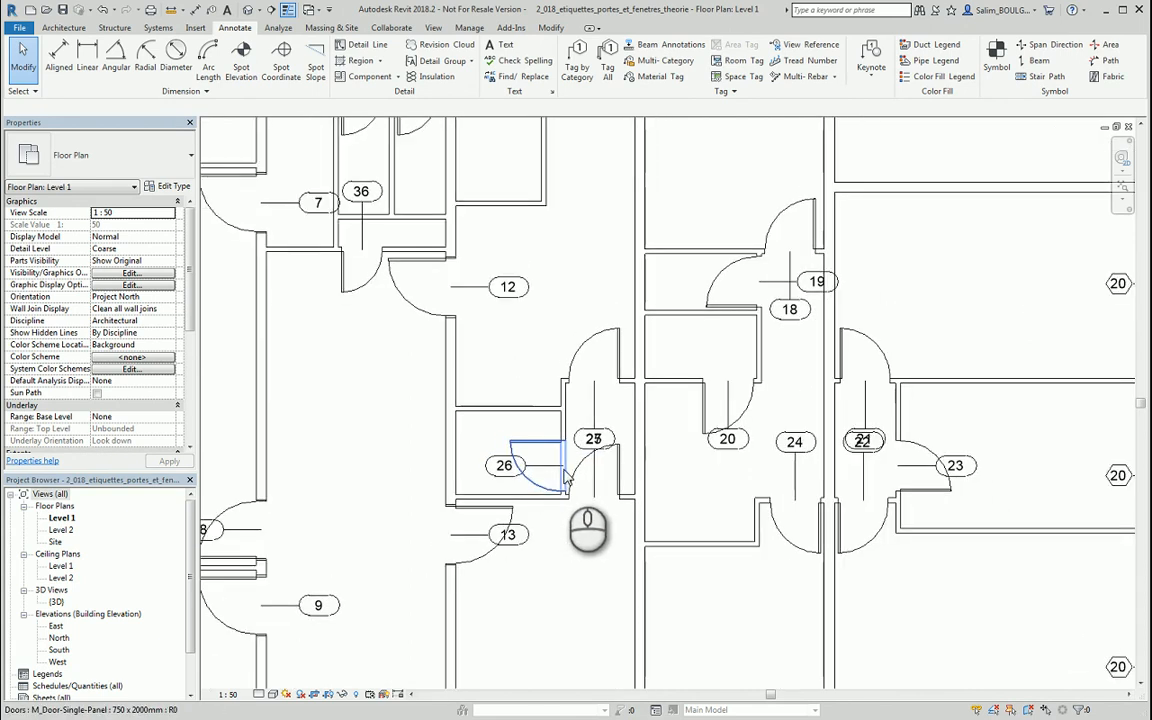
click(594, 439)
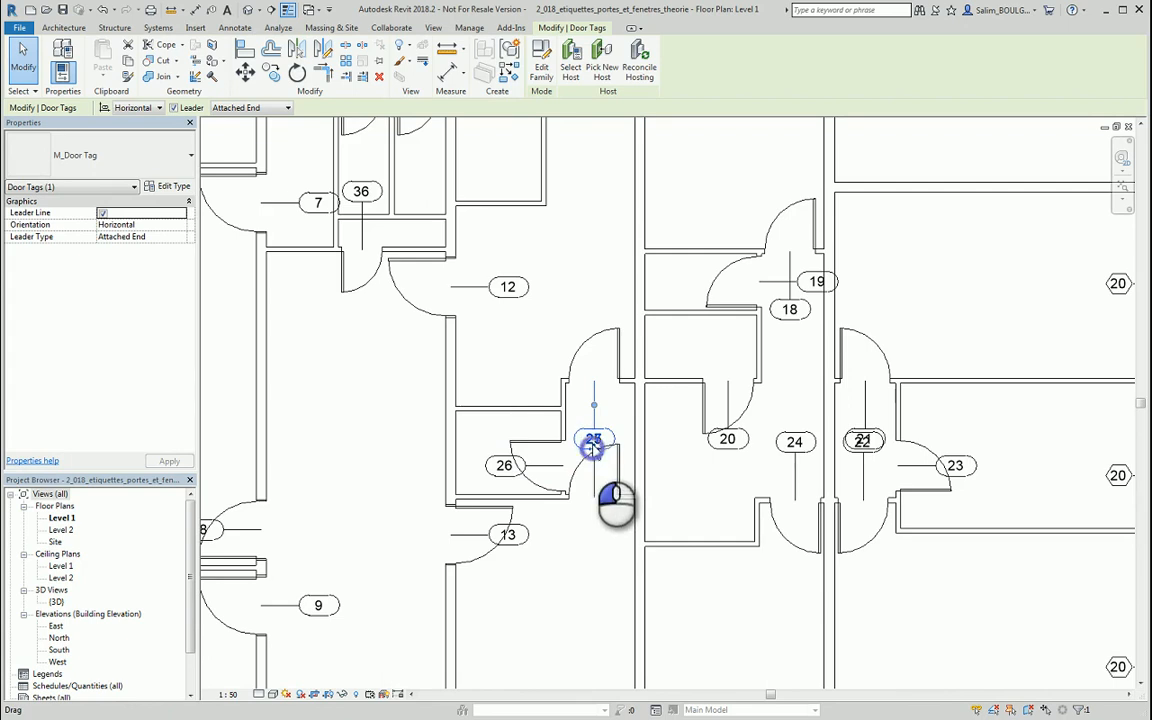
drag(592, 449, 592, 320)
click(527, 352)
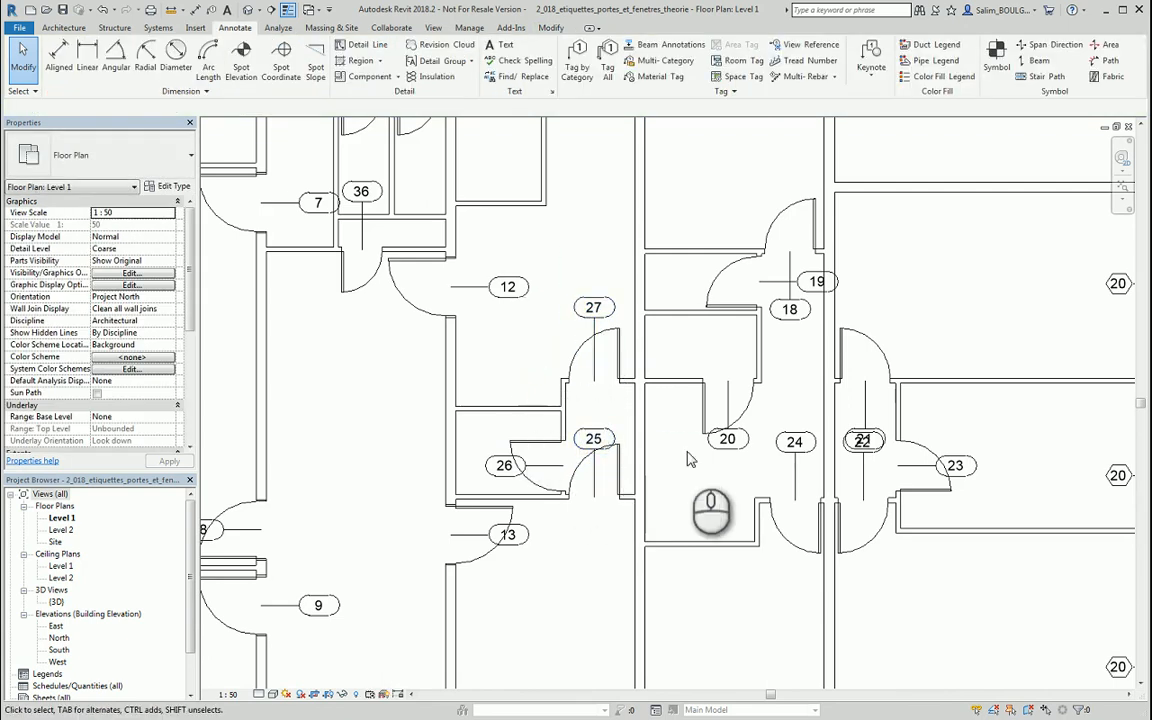
Move door tag 21 off the overlapping tag 22 to a clear spot just above its door swing
click(862, 439)
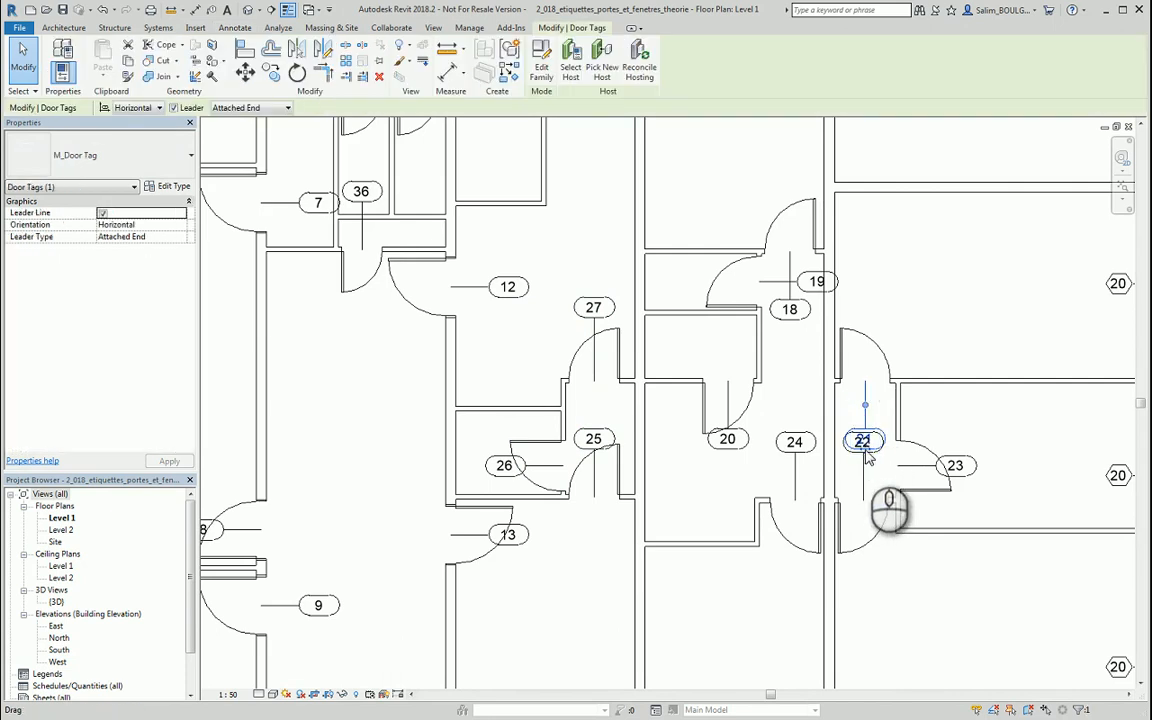
drag(866, 455, 866, 320)
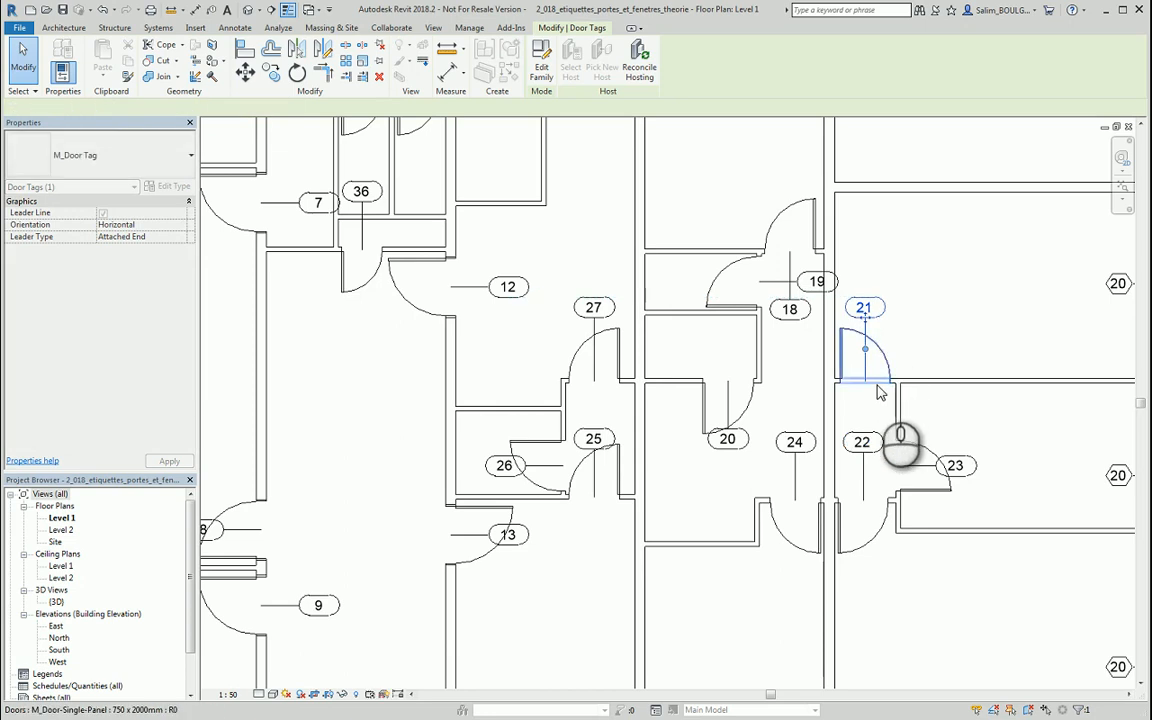
scroll(880, 393, down, 3)
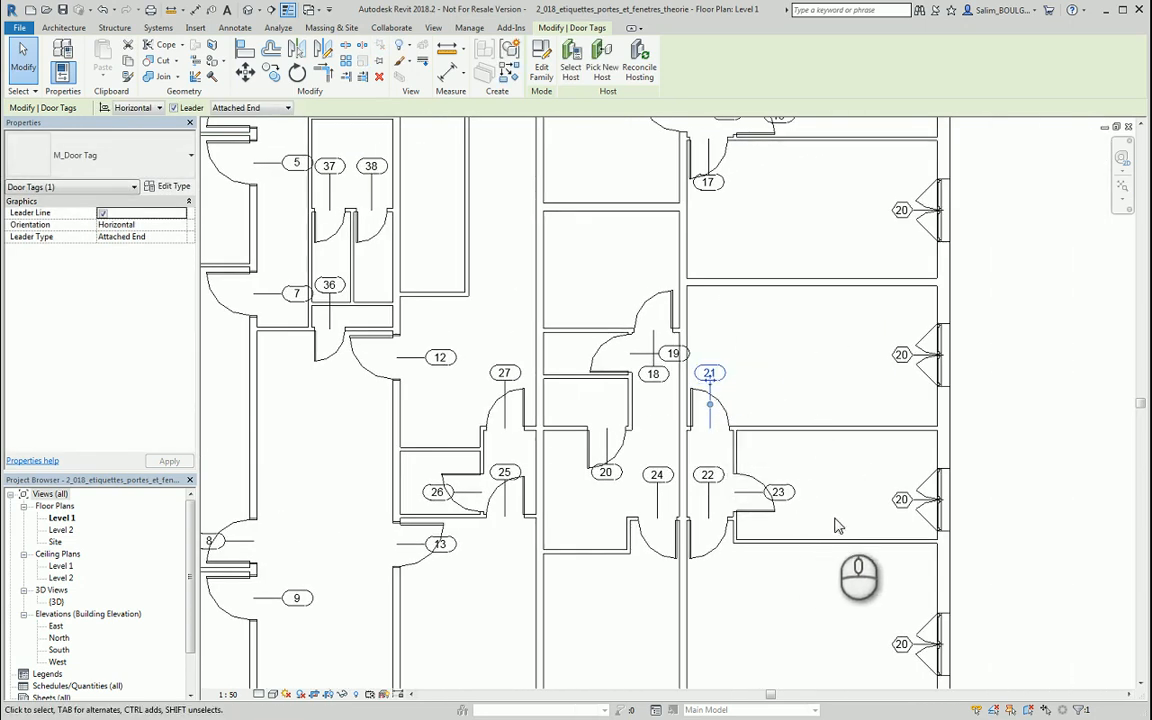
scroll(805, 461, down, 2)
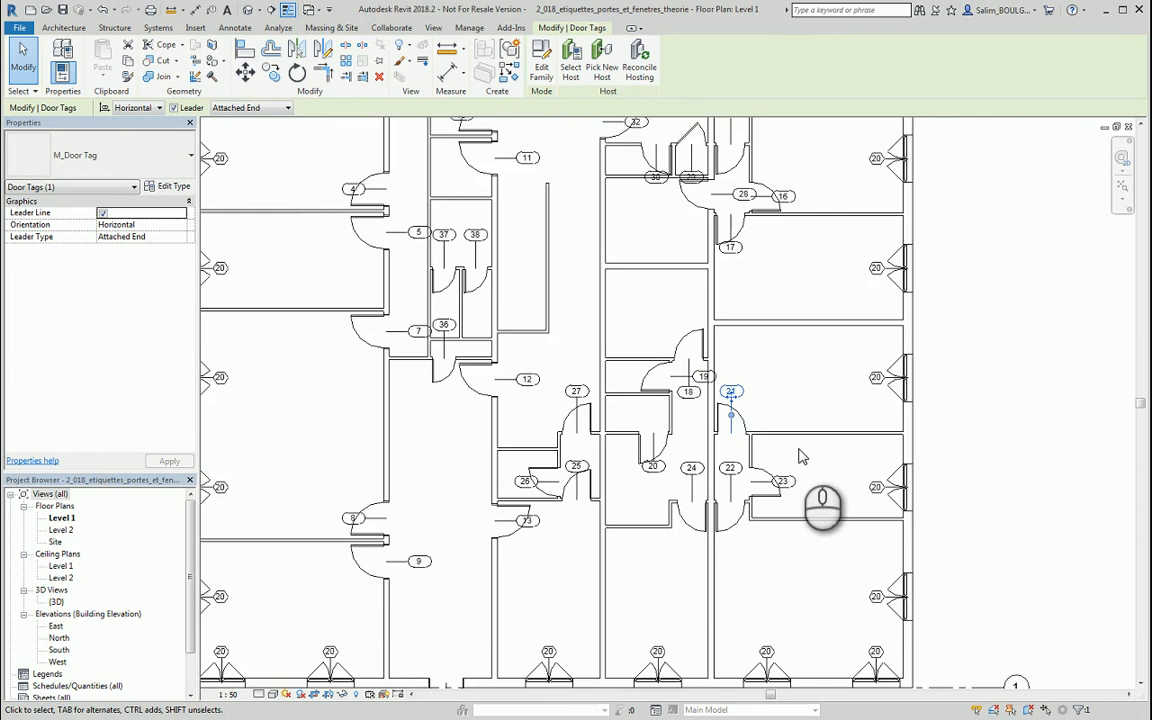
scroll(800, 457, down, 2)
scroll(1010, 372, up, 1)
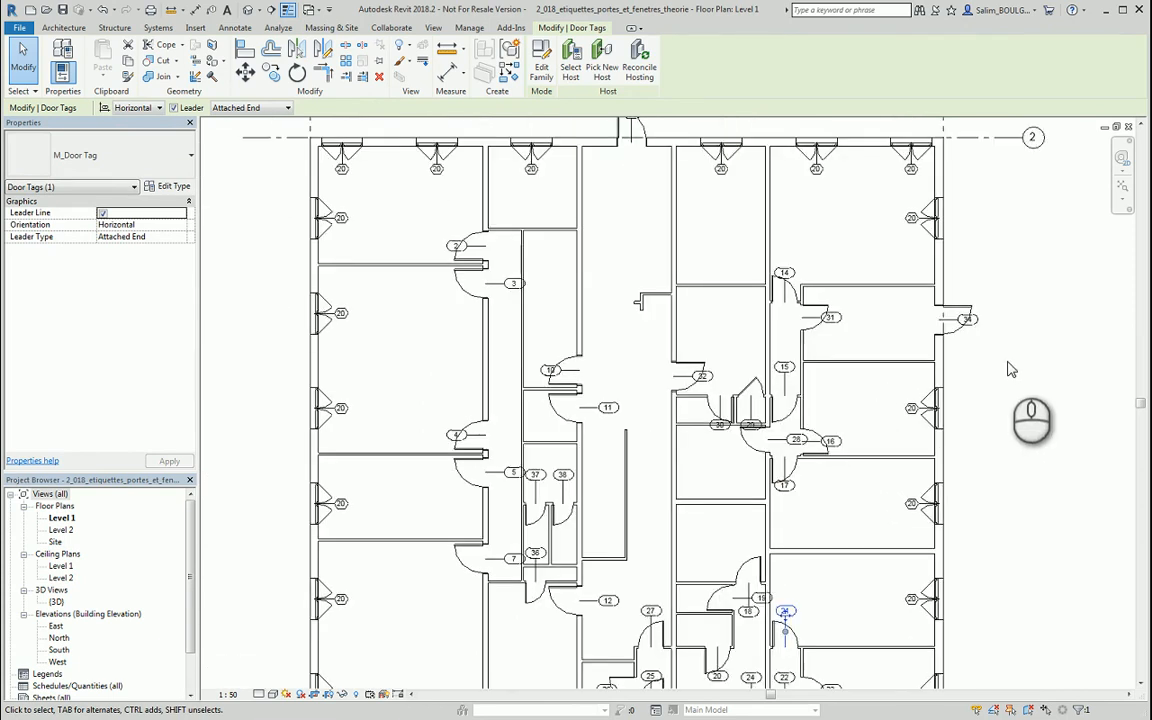
middle_click(1010, 370)
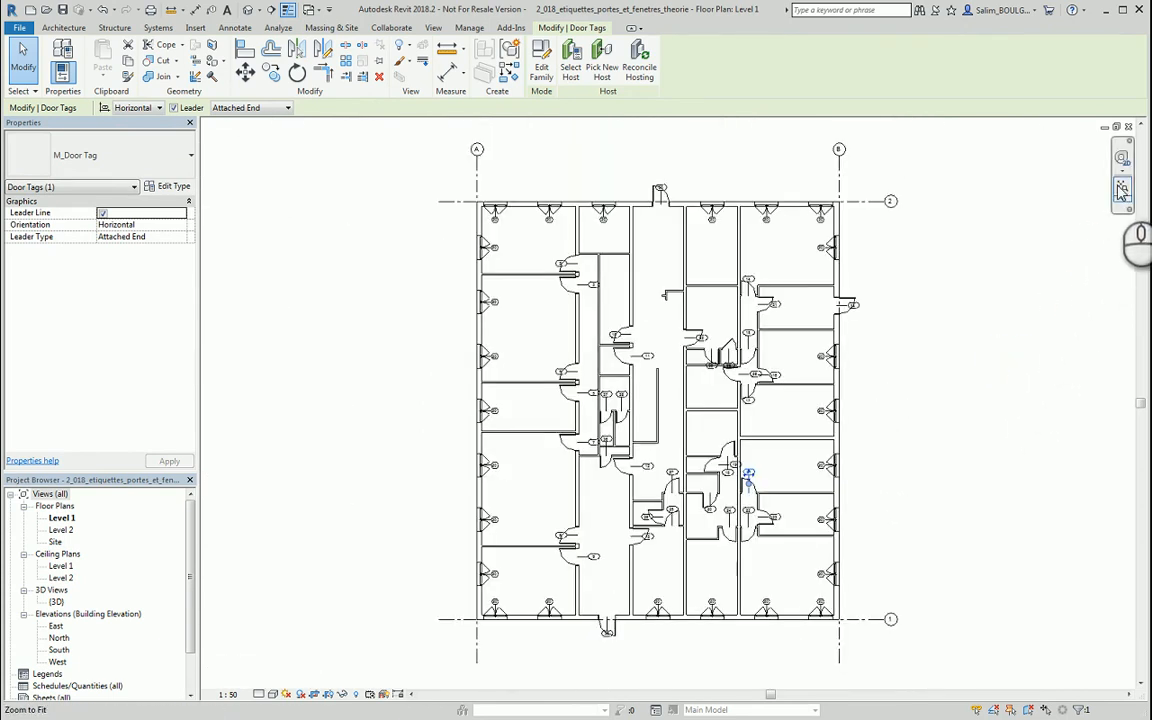